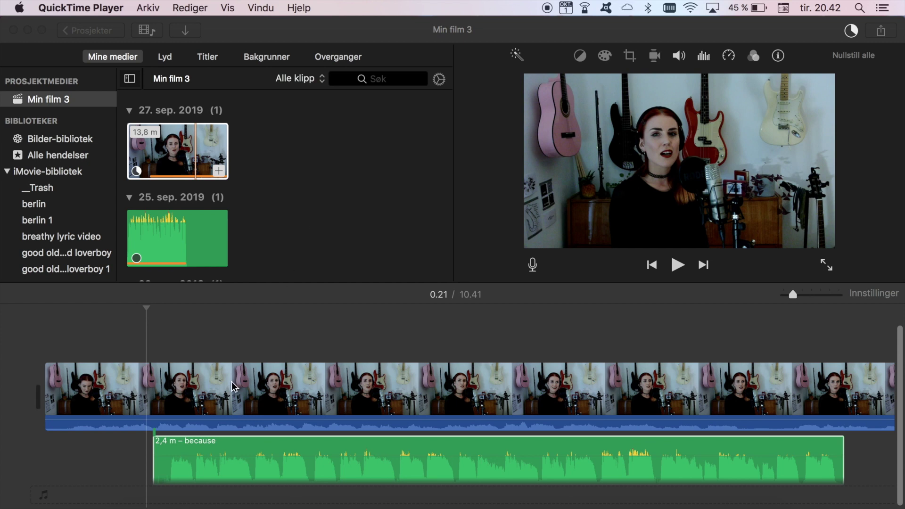
Try the black grid clip as a picture-in-picture overlay above the singing video, then remove it.
{"action": "left_click", "coordinate": [205, 378]}
{"action": "scroll", "coordinate": [233, 245], "scroll_direction": "down", "scroll_amount": 5}
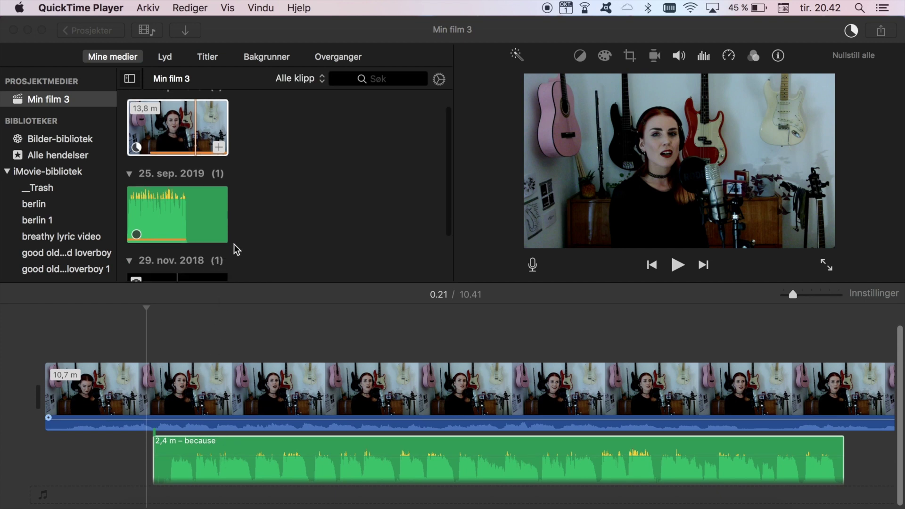
{"action": "left_click_drag", "start_coordinate": [188, 222], "coordinate": [109, 336]}
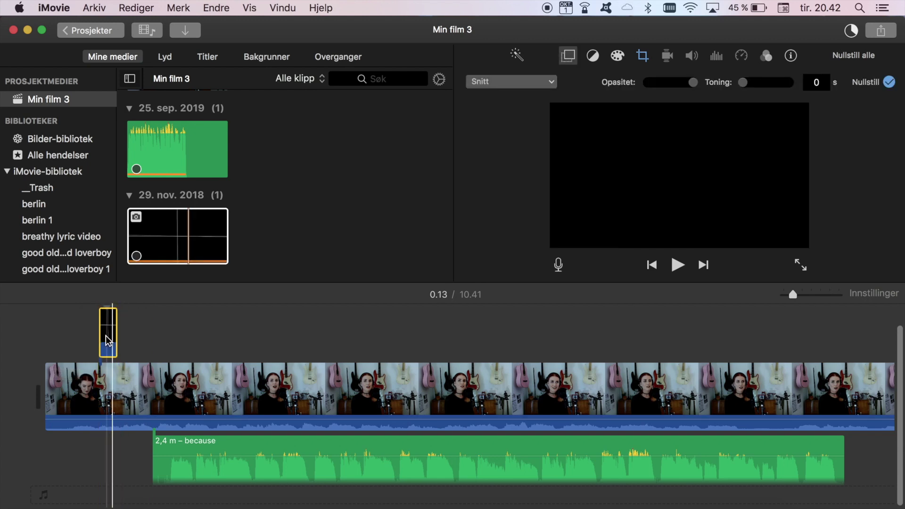
{"action": "left_click", "coordinate": [539, 85]}
{"action": "key", "text": "Escape"}
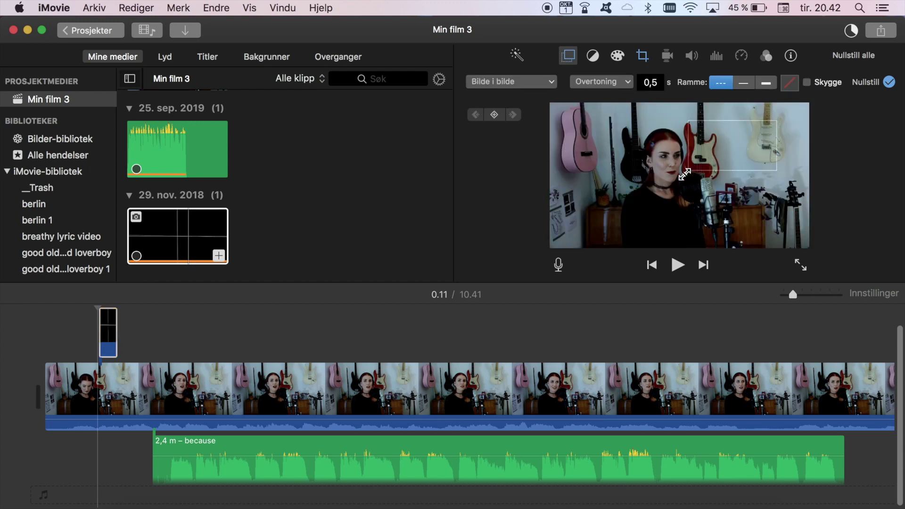
{"action": "left_click", "coordinate": [111, 340]}
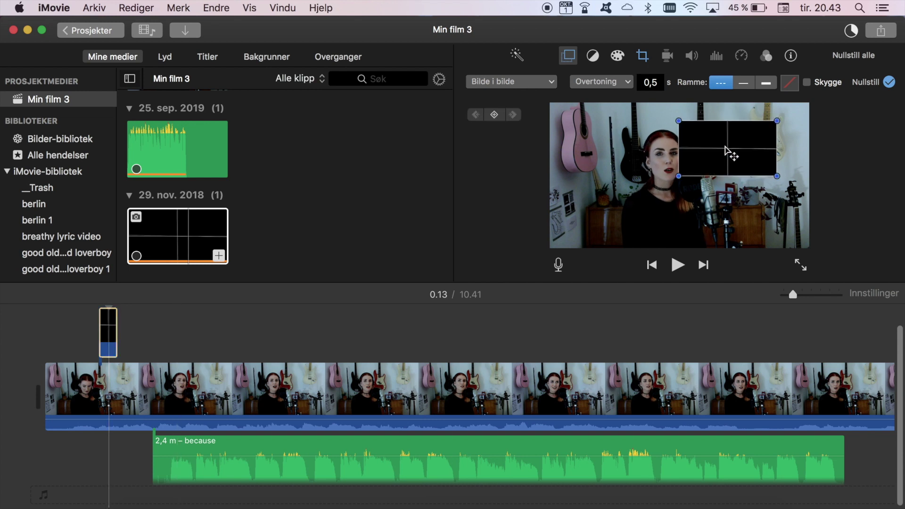
{"action": "left_click_drag", "start_coordinate": [726, 149], "coordinate": [750, 136]}
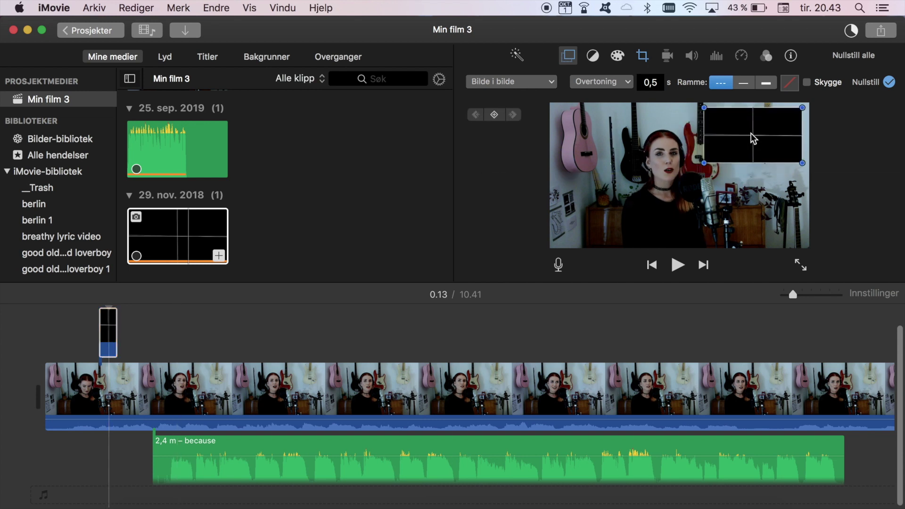
{"action": "key", "text": "Delete"}
{"action": "left_click", "coordinate": [77, 333]}
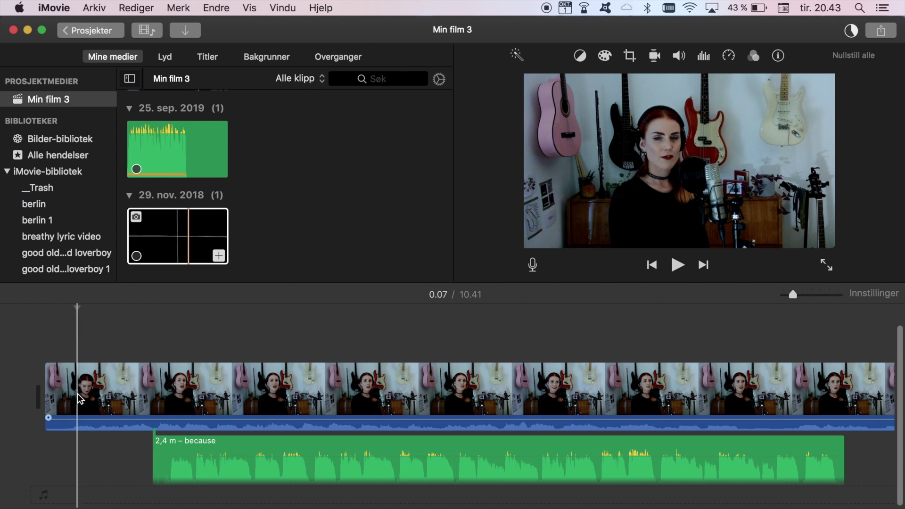
Slide the 'because' audio clip earlier beneath the singing takes.
{"action": "scroll", "coordinate": [104, 443], "scroll_direction": "right", "scroll_amount": 1}
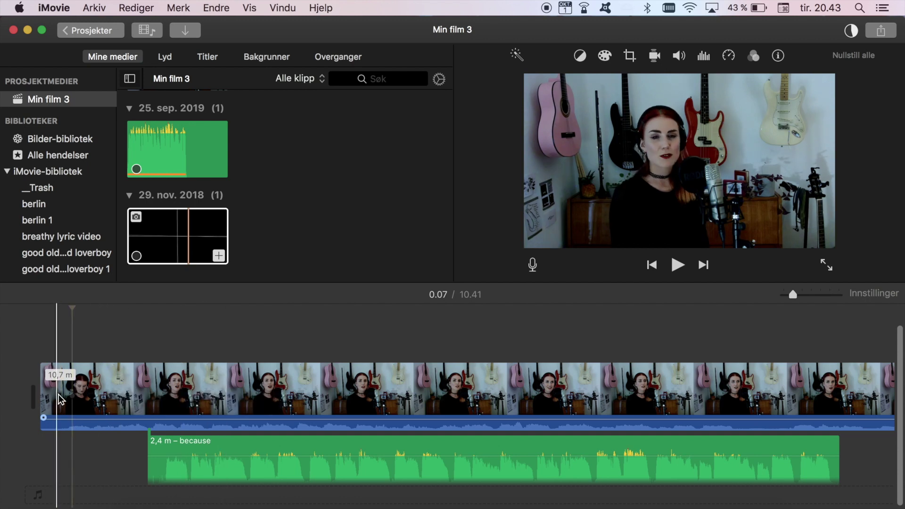
{"action": "left_click", "coordinate": [104, 394]}
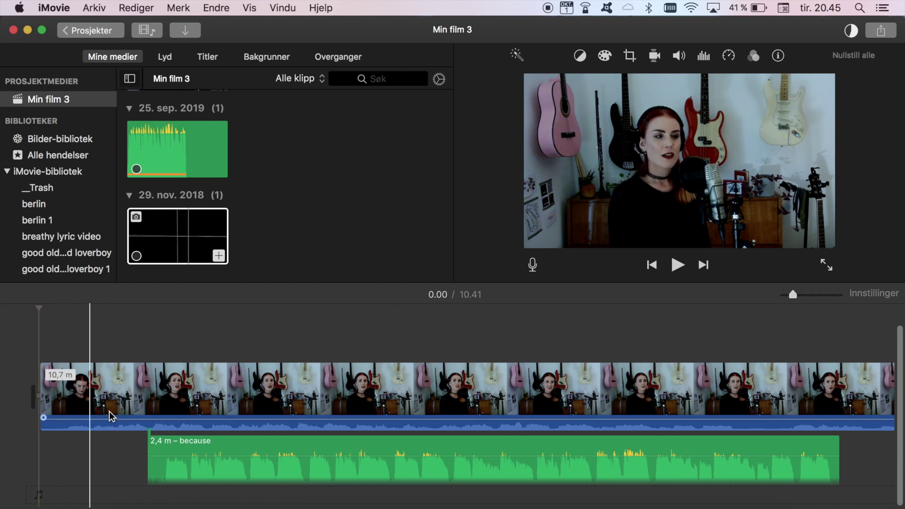
{"action": "left_click_drag", "start_coordinate": [168, 448], "coordinate": [73, 419]}
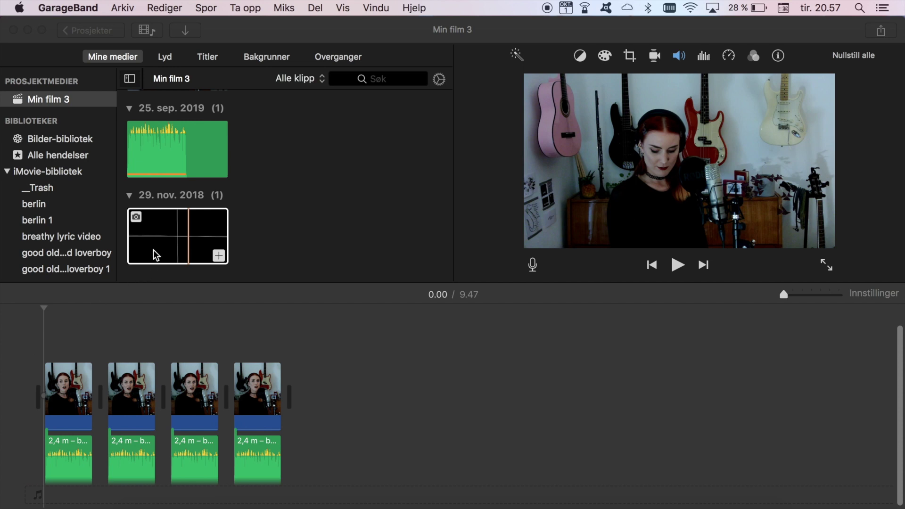
Add the black grid clip at the timeline start, stretched across the first take, on the main track.
{"action": "left_click_drag", "start_coordinate": [160, 233], "coordinate": [469, 321]}
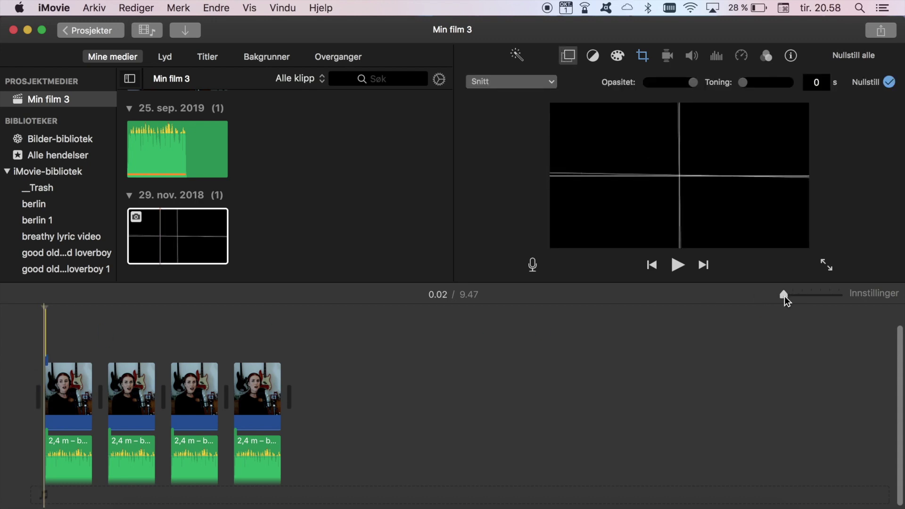
{"action": "left_click_drag", "start_coordinate": [783, 296], "coordinate": [797, 296]}
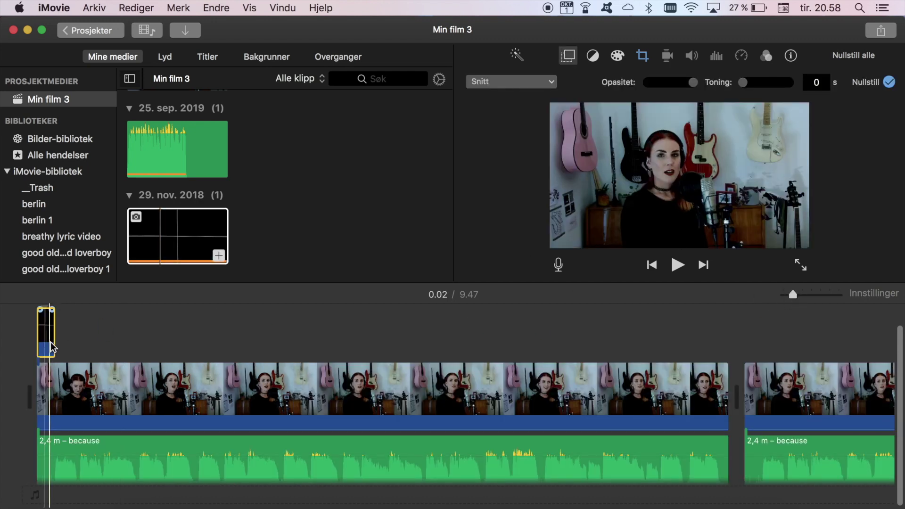
{"action": "left_click_drag", "start_coordinate": [54, 349], "coordinate": [732, 330]}
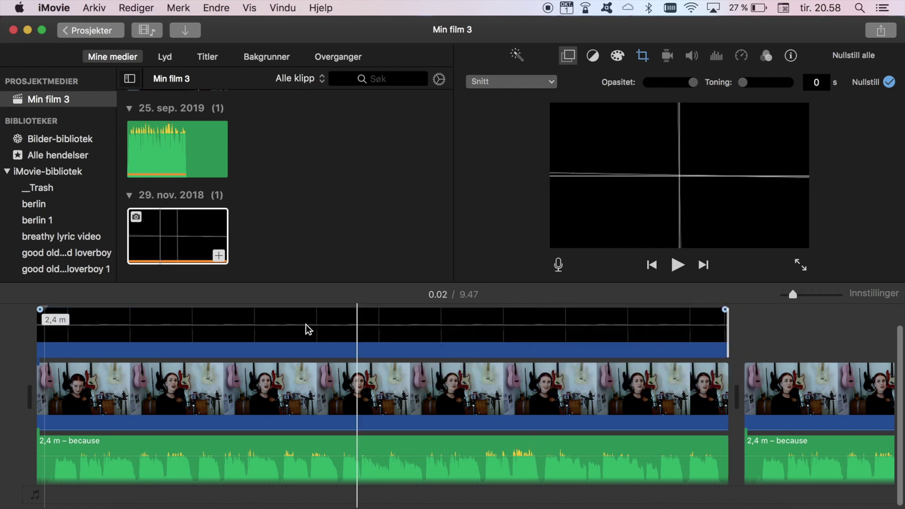
{"action": "left_click_drag", "start_coordinate": [141, 330], "coordinate": [2, 370]}
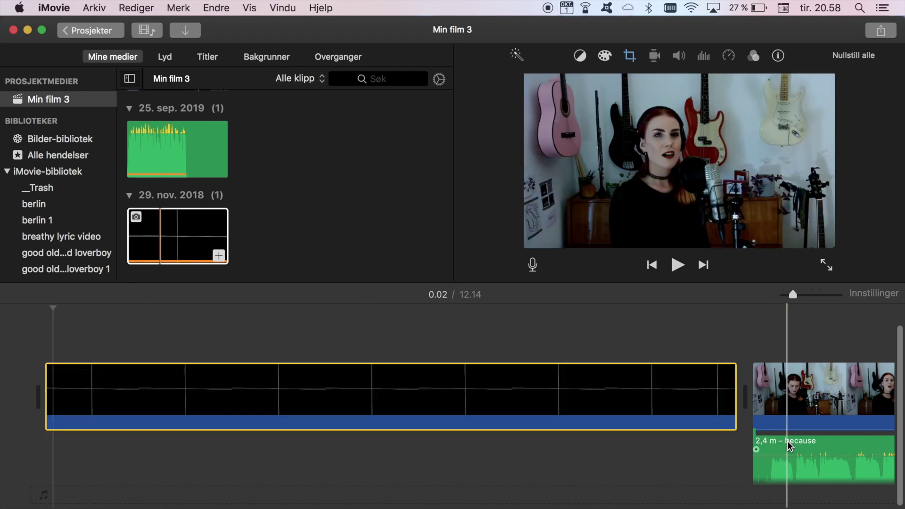
Align the 'because' audio with the grid's start and layer the singing take above as an overlay.
{"action": "left_click_drag", "start_coordinate": [792, 446], "coordinate": [624, 443]}
{"action": "mouse_move", "coordinate": [367, 428]}
{"action": "left_mouse_down"}
{"action": "mouse_move", "coordinate": [10, 436]}
{"action": "mouse_move", "coordinate": [61, 440]}
{"action": "left_mouse_up"}
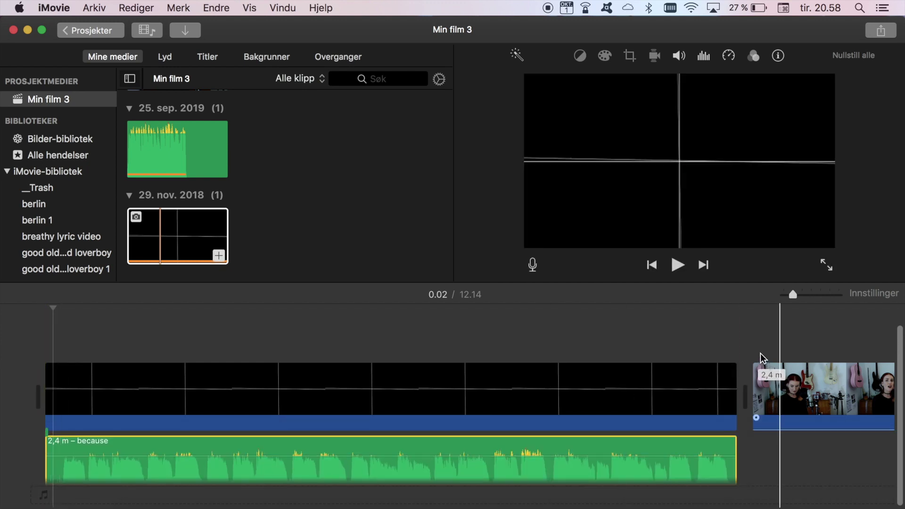
{"action": "left_click_drag", "start_coordinate": [759, 368], "coordinate": [596, 304]}
{"action": "left_click_drag", "start_coordinate": [320, 280], "coordinate": [24, 318]}
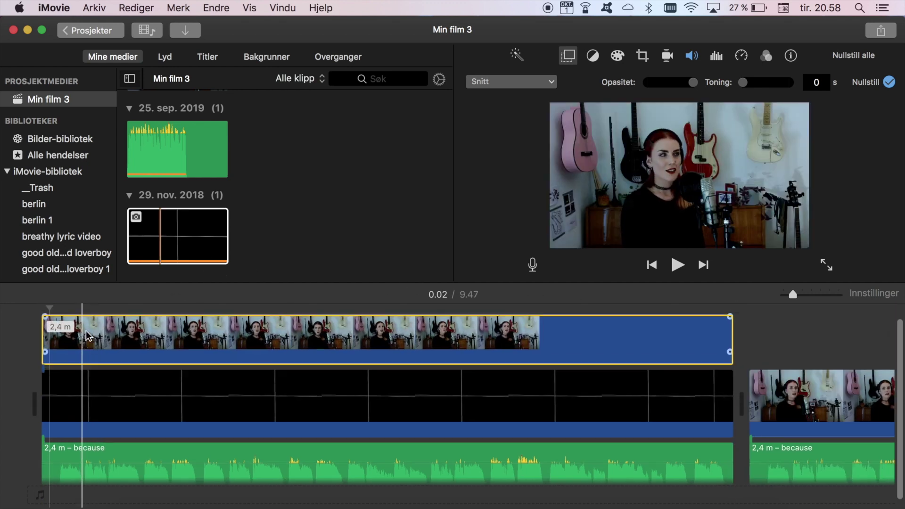
Set the singing overlay in the first take to picture-in-picture.
{"action": "scroll", "coordinate": [86, 335], "scroll_direction": "up", "scroll_amount": 2}
{"action": "left_click", "coordinate": [113, 361]}
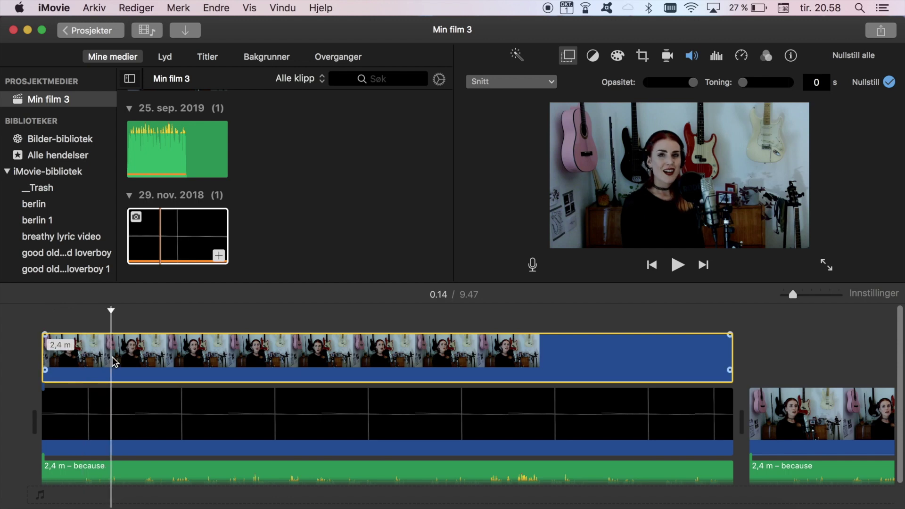
{"action": "left_click", "coordinate": [528, 81]}
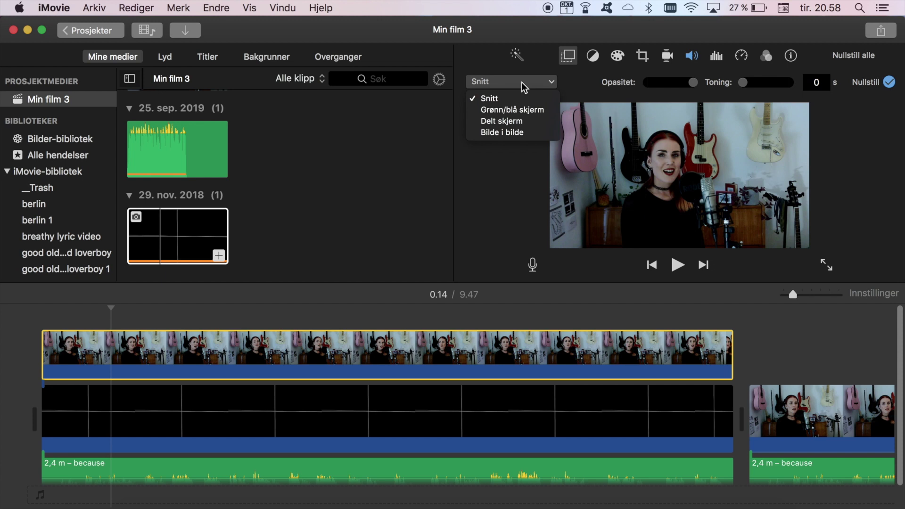
{"action": "left_click", "coordinate": [499, 133]}
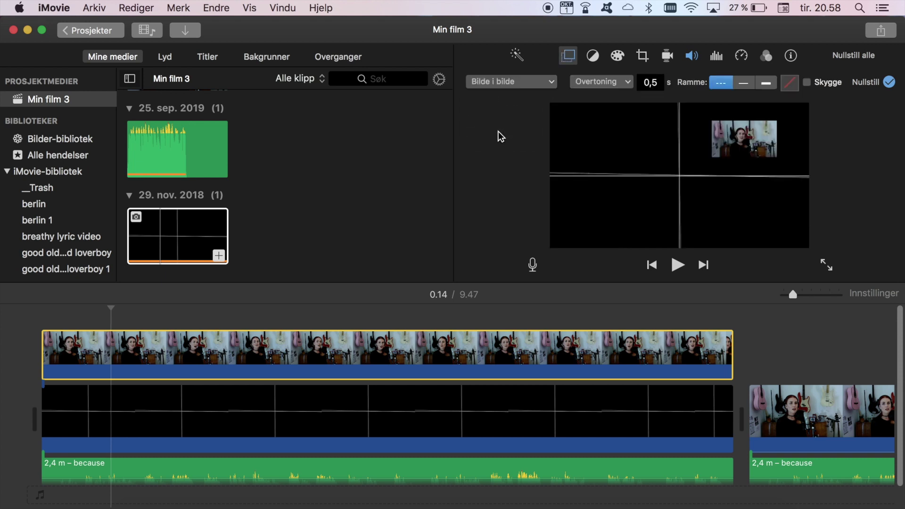
Drag and resize the singing inset to fill the black grid's top-right cell.
{"action": "left_click", "coordinate": [742, 147]}
{"action": "mouse_move", "coordinate": [742, 148]}
{"action": "left_mouse_down"}
{"action": "mouse_move", "coordinate": [735, 164]}
{"action": "mouse_move", "coordinate": [755, 137]}
{"action": "mouse_move", "coordinate": [762, 141]}
{"action": "mouse_move", "coordinate": [736, 136]}
{"action": "left_mouse_up"}
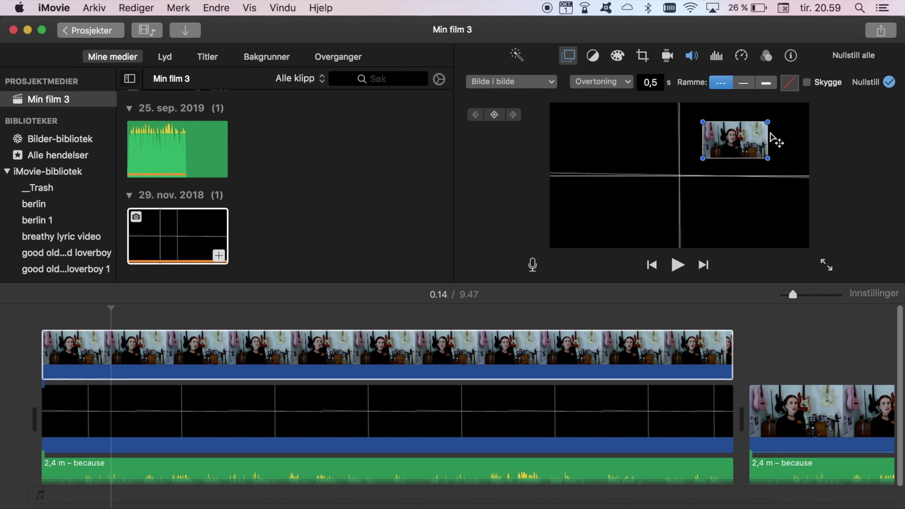
{"action": "left_click_drag", "start_coordinate": [770, 134], "coordinate": [680, 160]}
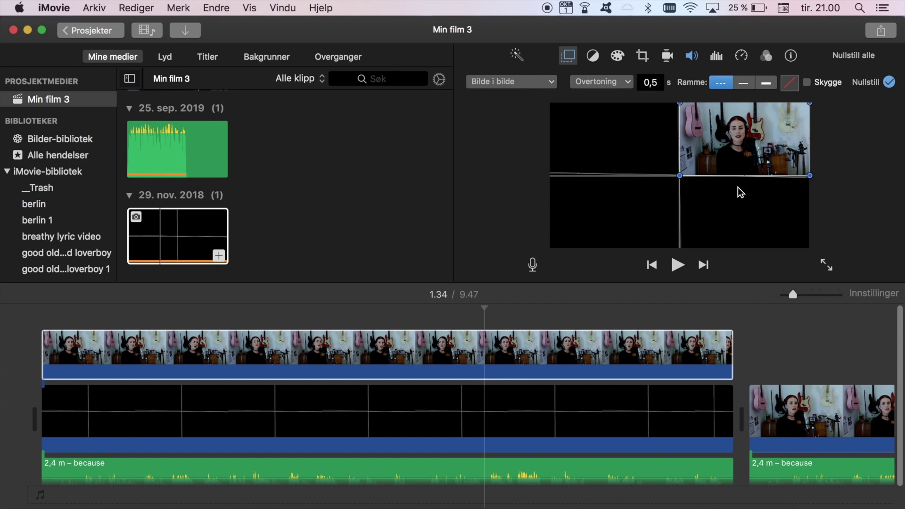
Set the singing overlay clip's Overtoning (dissolve) duration to 0.
{"action": "left_click", "coordinate": [210, 340]}
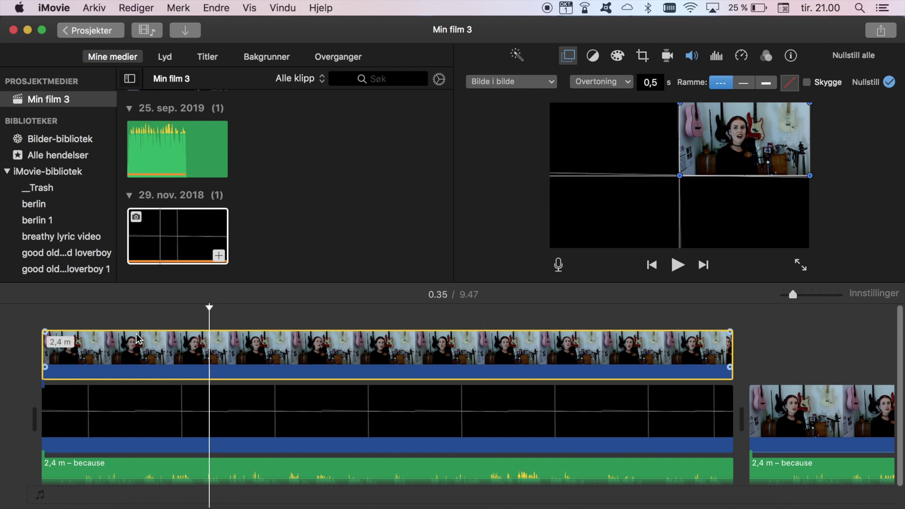
{"action": "left_click_drag", "start_coordinate": [43, 331], "coordinate": [43, 331]}
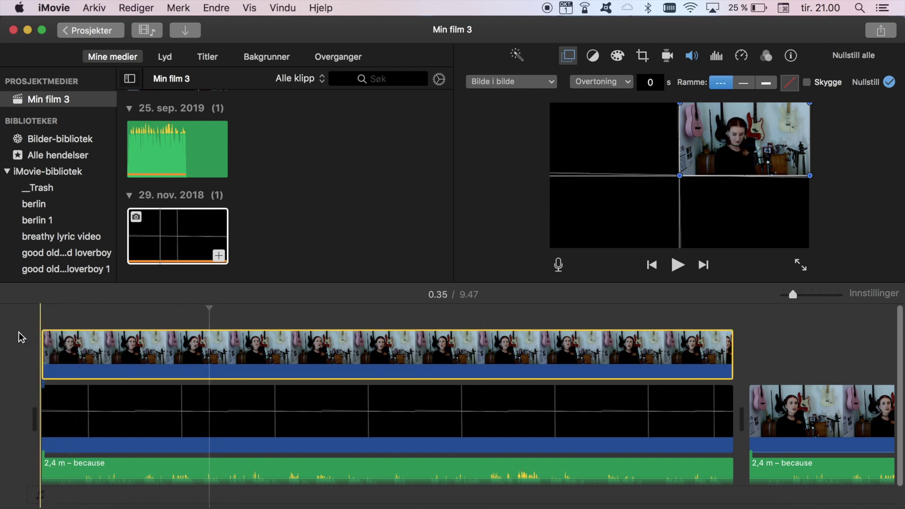
{"action": "mouse_move", "coordinate": [41, 332]}
{"action": "left_mouse_down"}
{"action": "mouse_move", "coordinate": [29, 332]}
{"action": "mouse_move", "coordinate": [41, 332]}
{"action": "left_mouse_up"}
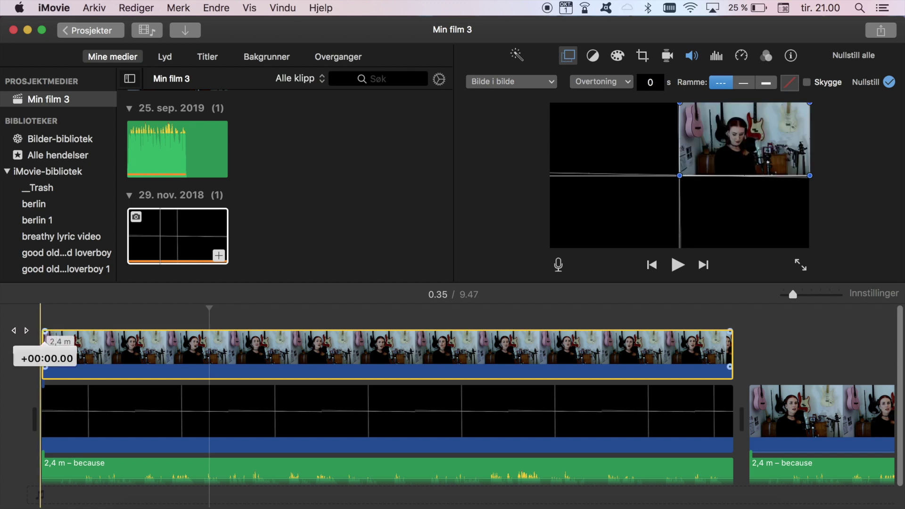
{"action": "left_click", "coordinate": [738, 337]}
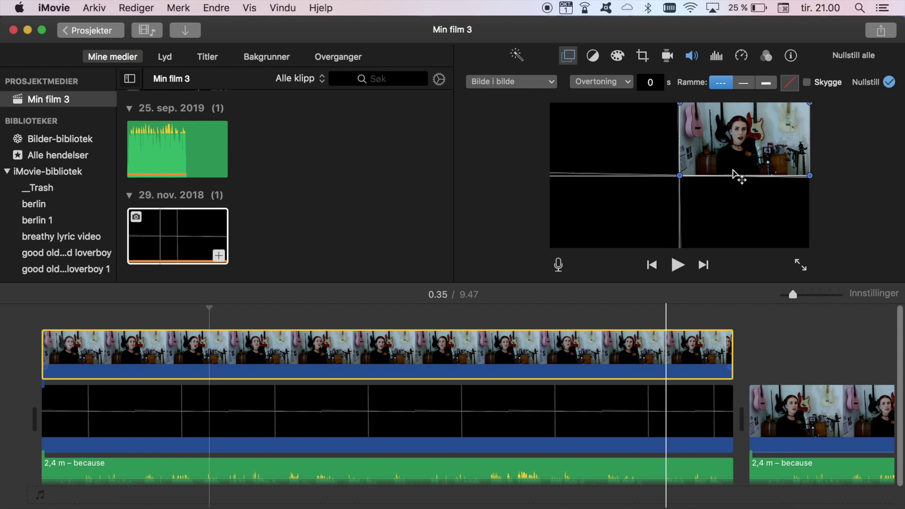
Move the singing inset into the grid's top-left quadrant and reselect that overlay take.
{"action": "left_click", "coordinate": [707, 150]}
{"action": "left_click_drag", "start_coordinate": [704, 144], "coordinate": [610, 148]}
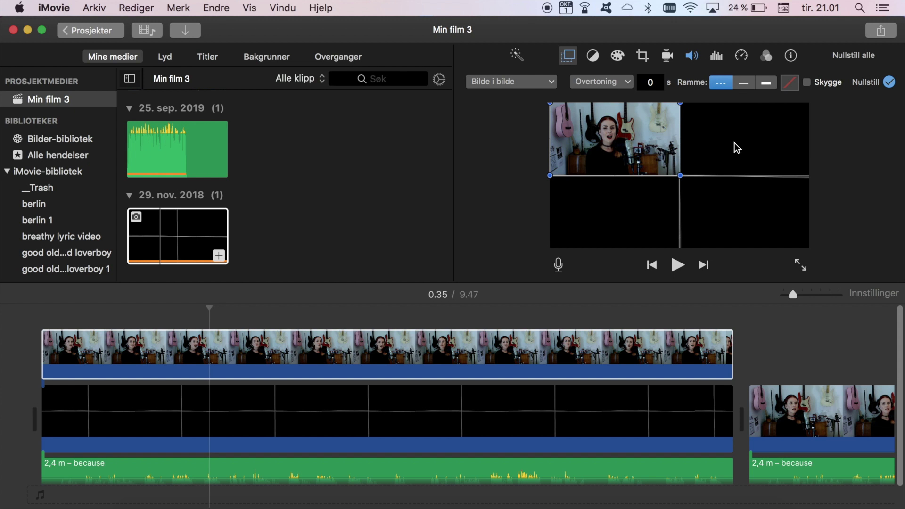
{"action": "left_click", "coordinate": [702, 326]}
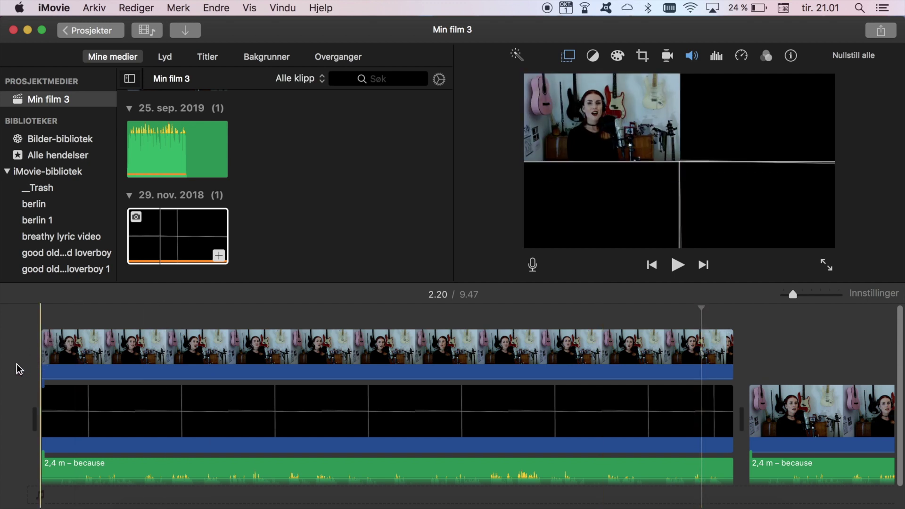
{"action": "left_click", "coordinate": [558, 351]}
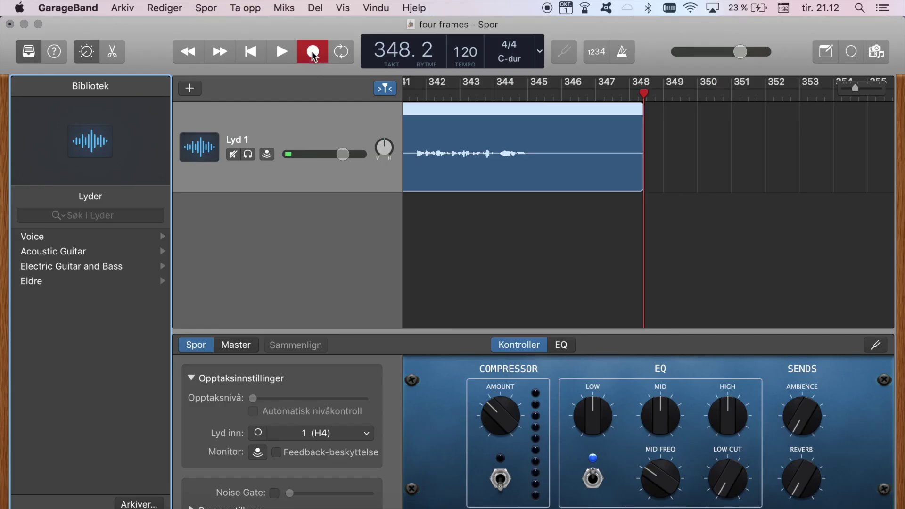
Minimise GarageBand so iMovie is in front again.
{"action": "left_click", "coordinate": [24, 25]}
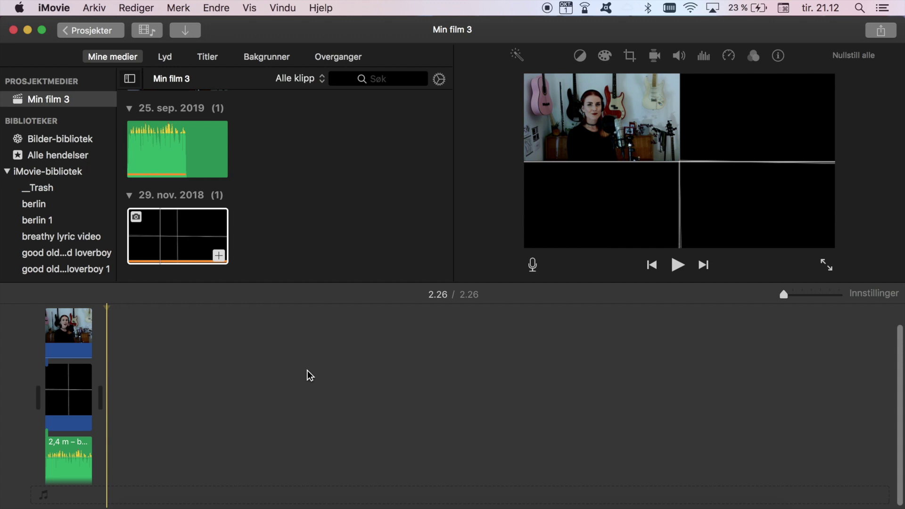
Undo three times with Rediger > Angre to restore the deleted takes.
{"action": "left_click", "coordinate": [137, 8]}
{"action": "left_click", "coordinate": [138, 24]}
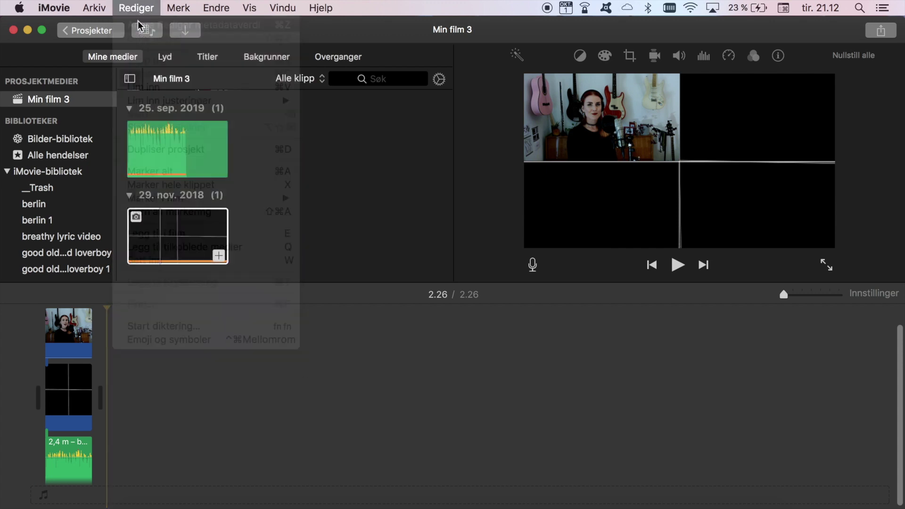
{"action": "left_click", "coordinate": [136, 8]}
{"action": "left_click", "coordinate": [139, 24]}
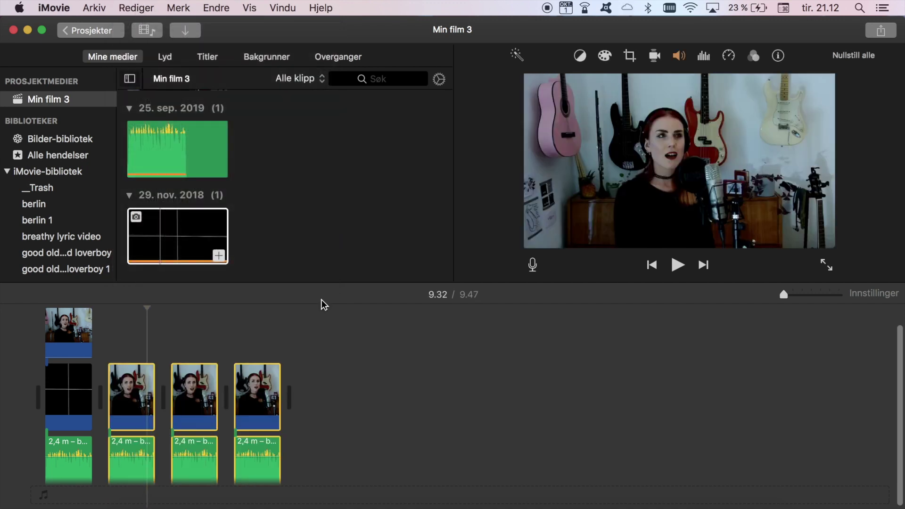
{"action": "left_click", "coordinate": [333, 383]}
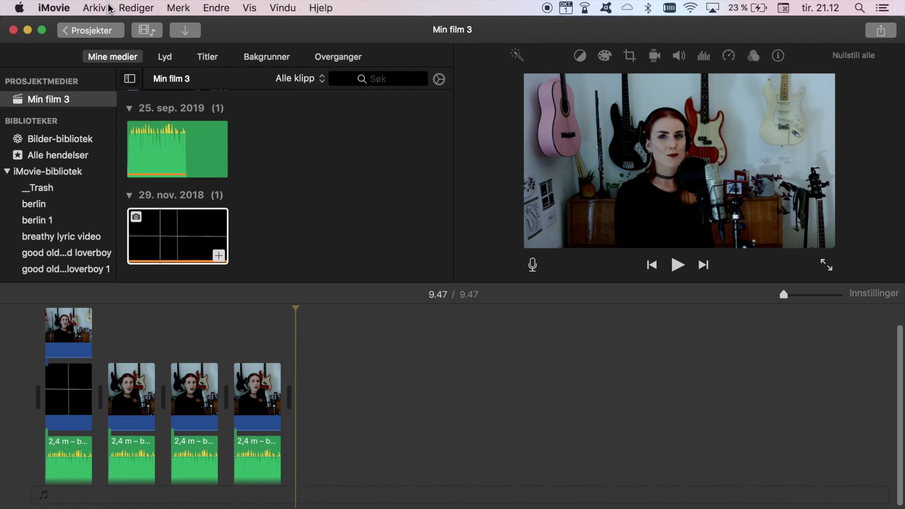
Import 'because sop 1.mp4' from Skrivebord, add it to the timeline's end, and select takes 2–4's audio.
{"action": "left_click", "coordinate": [94, 8]}
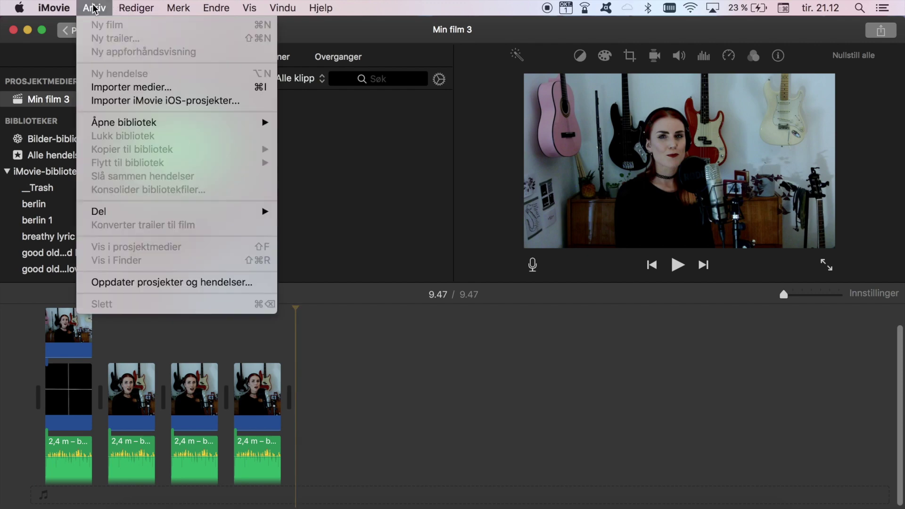
{"action": "left_click", "coordinate": [106, 85]}
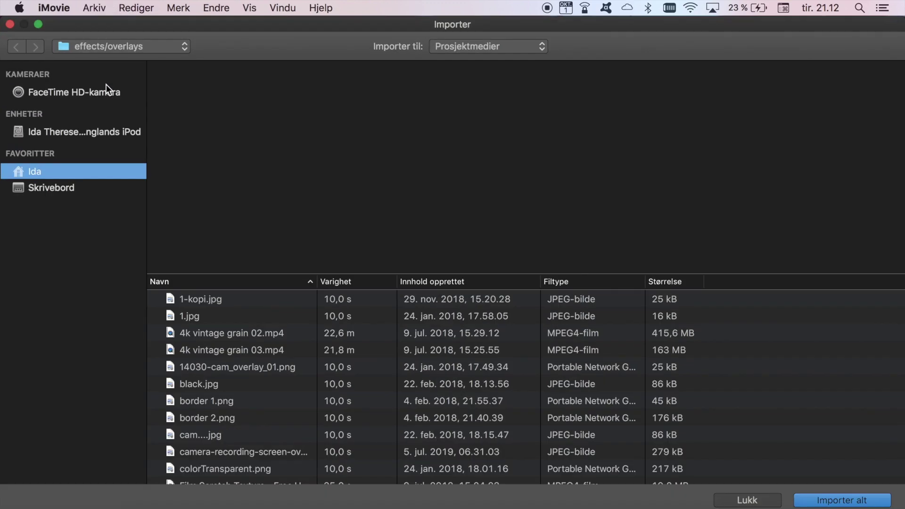
{"action": "left_click", "coordinate": [65, 186]}
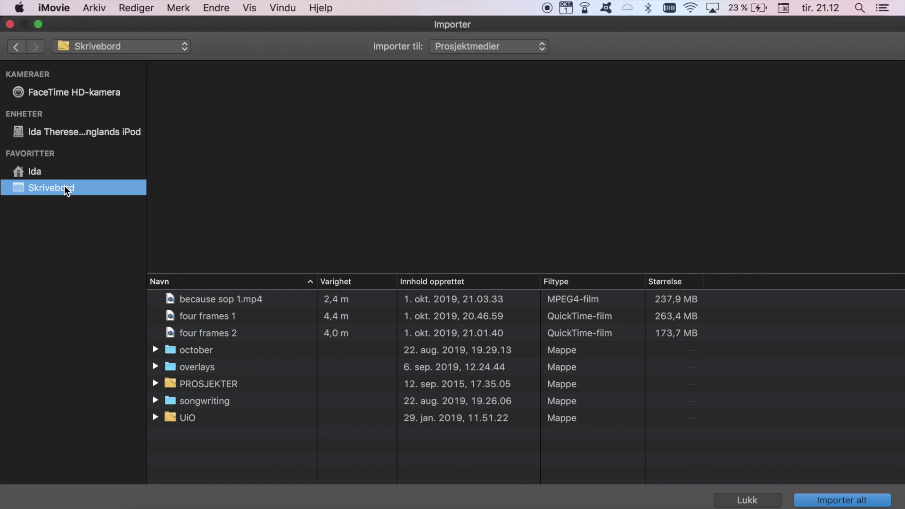
{"action": "left_click", "coordinate": [188, 304]}
{"action": "left_click", "coordinate": [815, 499]}
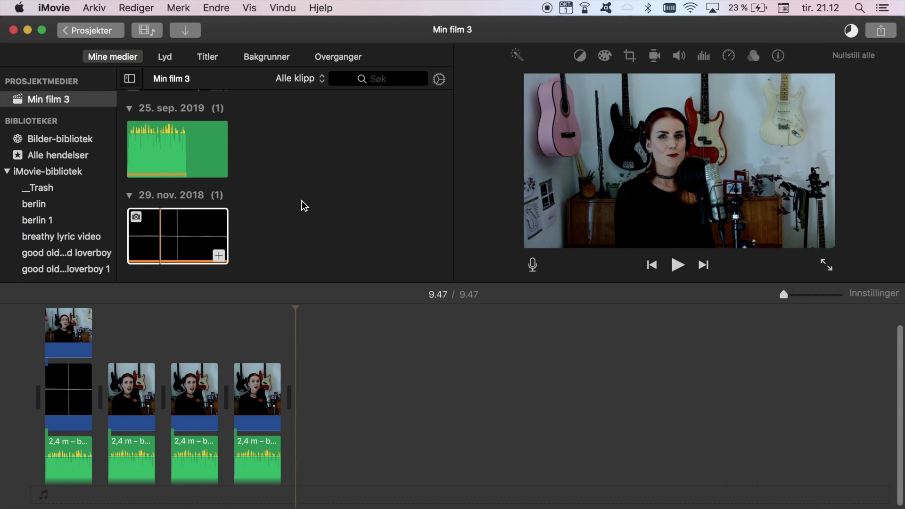
{"action": "left_click_drag", "start_coordinate": [182, 143], "coordinate": [355, 401]}
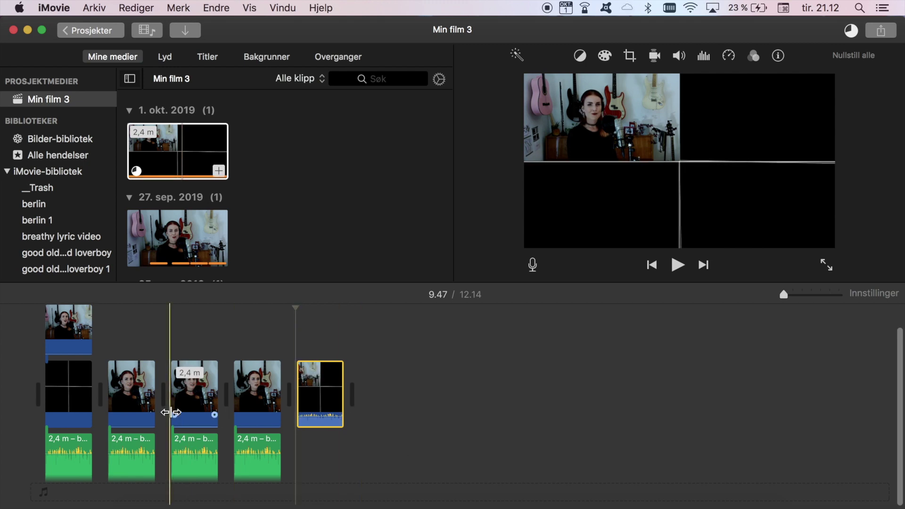
{"action": "left_click_drag", "start_coordinate": [324, 460], "coordinate": [123, 448]}
Delete the selected audio, stack a take over the grid video as Bilde i bilde, top-right.
{"action": "key", "text": "Delete"}
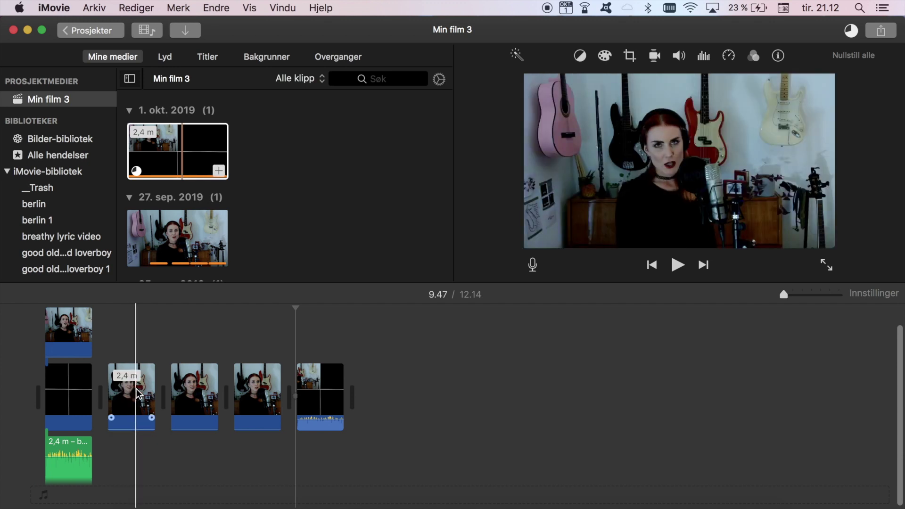
{"action": "left_click_drag", "start_coordinate": [132, 389], "coordinate": [259, 328]}
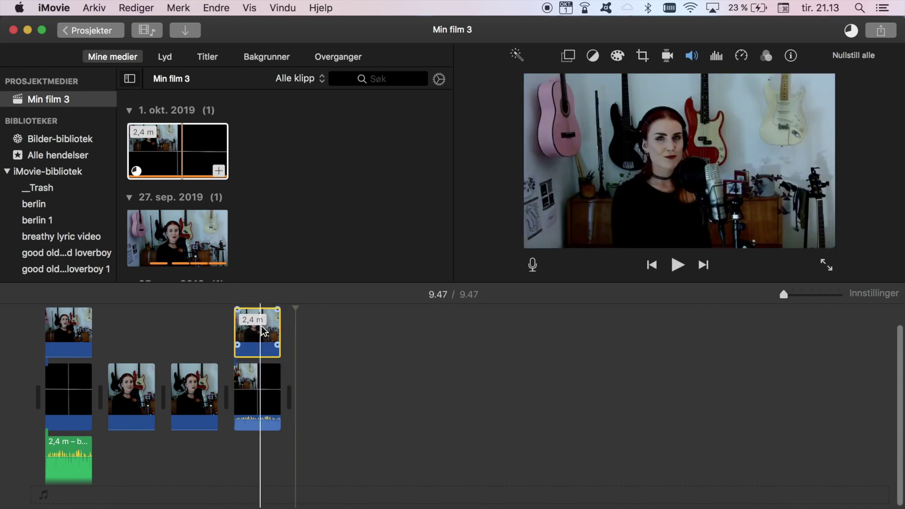
{"action": "left_click", "coordinate": [568, 56]}
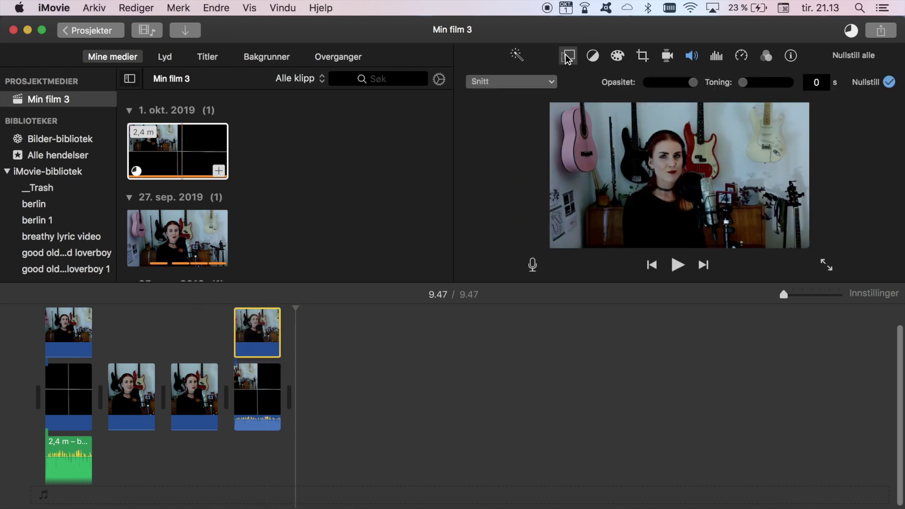
{"action": "left_click", "coordinate": [528, 81]}
{"action": "left_click", "coordinate": [508, 132]}
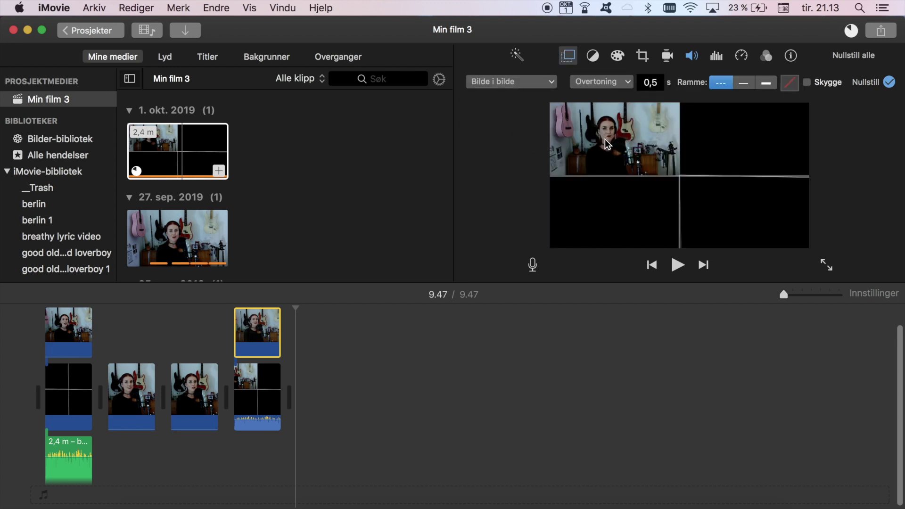
{"action": "left_click", "coordinate": [261, 330]}
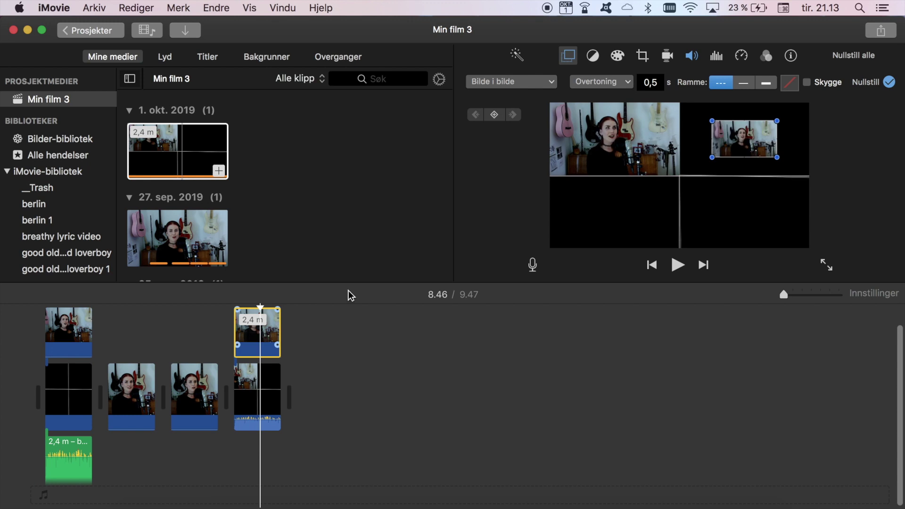
{"action": "left_click_drag", "start_coordinate": [740, 136], "coordinate": [704, 176]}
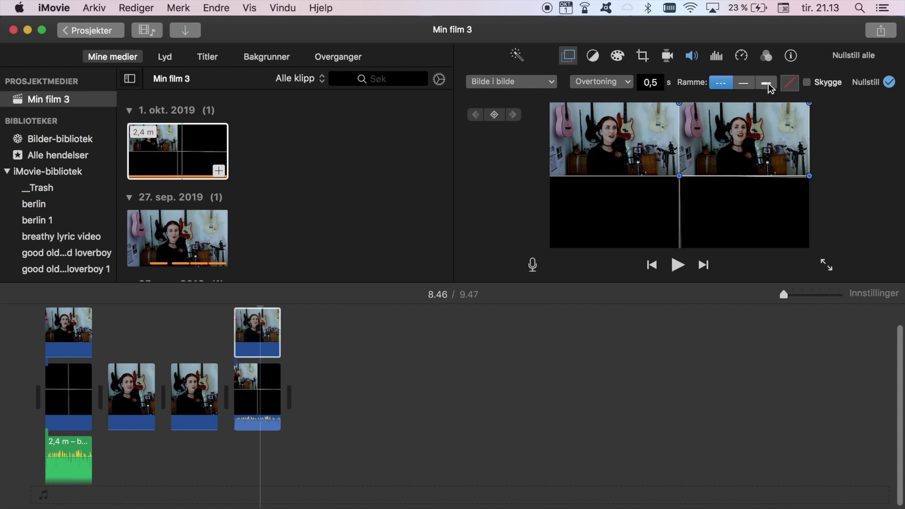
Mirror the top-right take with the Speilvendt clip filter.
{"action": "left_click", "coordinate": [767, 56]}
{"action": "left_click", "coordinate": [618, 83]}
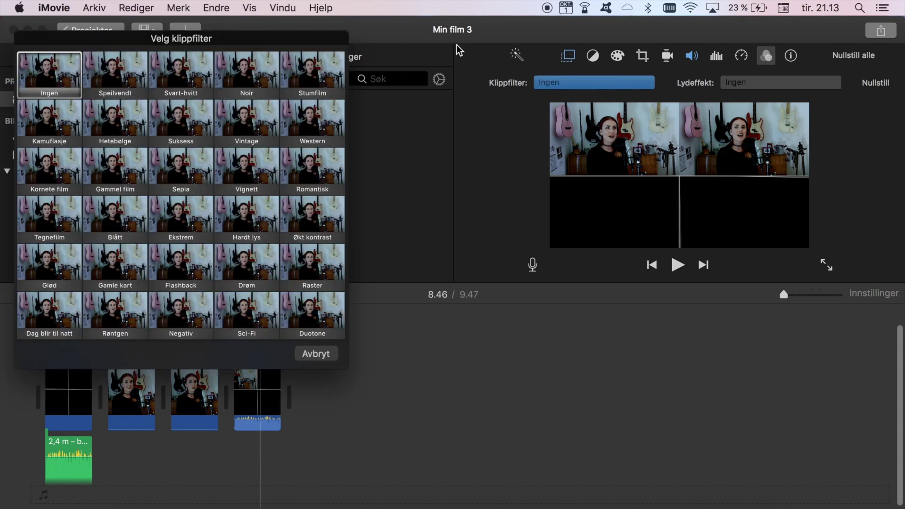
{"action": "left_click", "coordinate": [119, 75]}
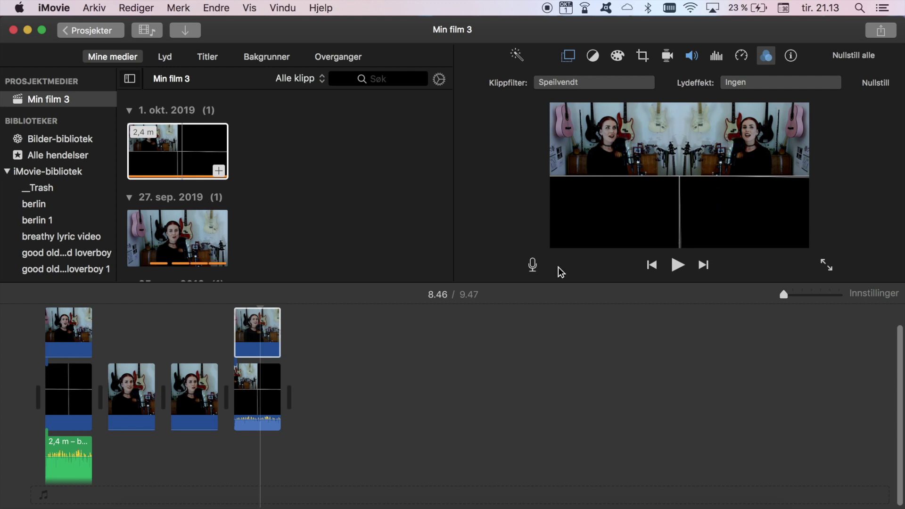
{"action": "left_click", "coordinate": [429, 358]}
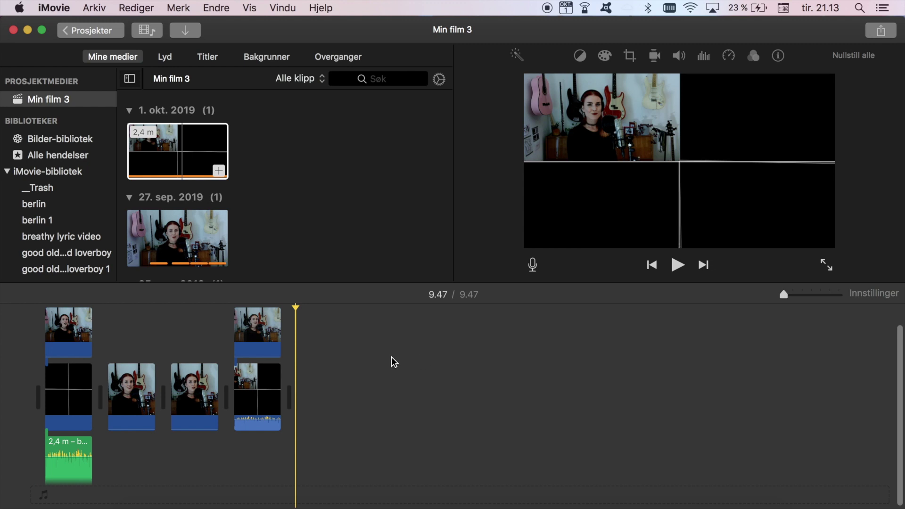
{"action": "left_click", "coordinate": [265, 333]}
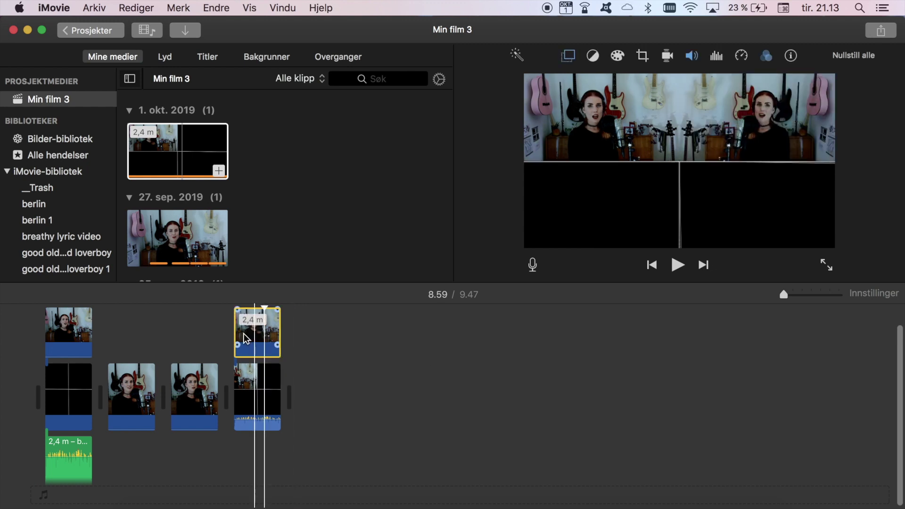
Delete the first take along with its overlay and audio.
{"action": "left_click", "coordinate": [76, 400]}
{"action": "key", "text": "Delete"}
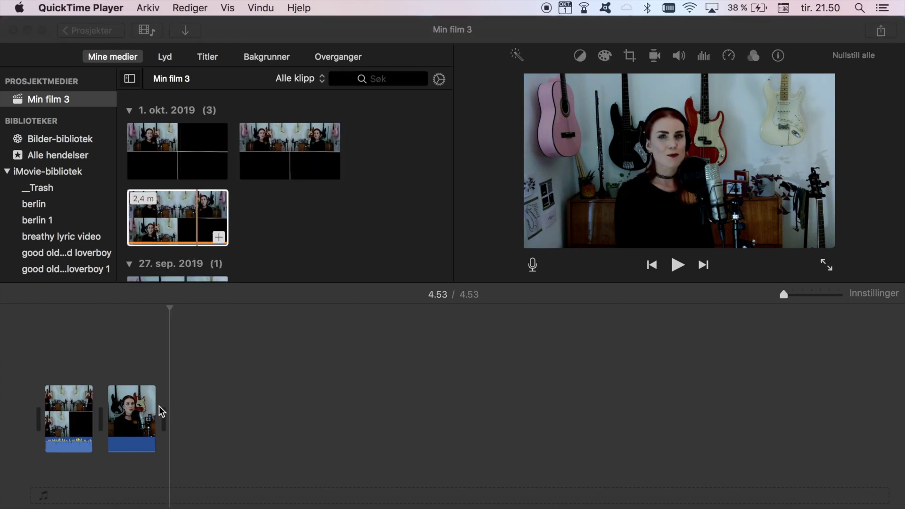
Stack the last singing take above the grid video and set it to Bilde i bilde.
{"action": "left_click", "coordinate": [136, 413]}
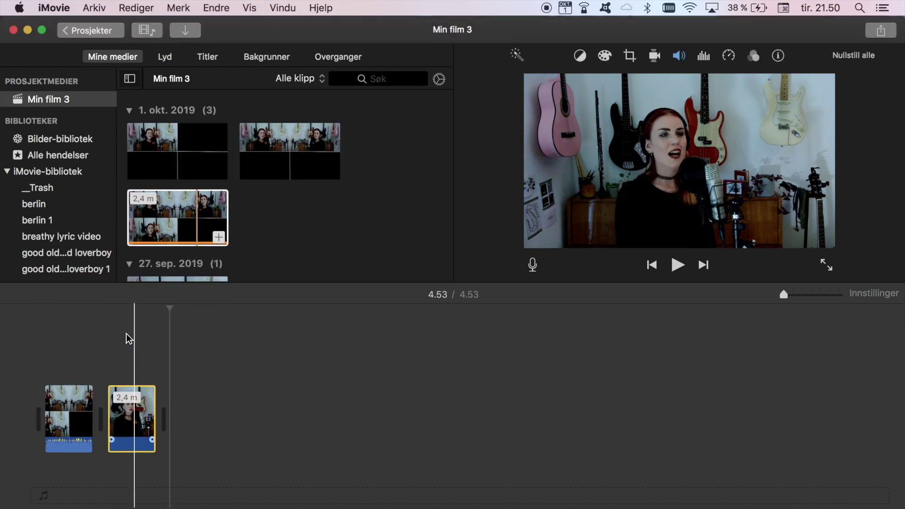
{"action": "left_click_drag", "start_coordinate": [125, 424], "coordinate": [53, 339]}
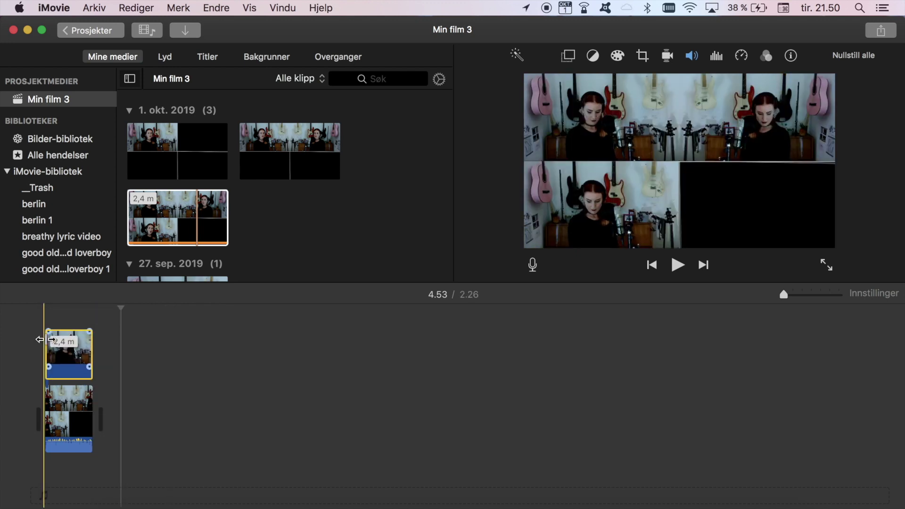
{"action": "left_click", "coordinate": [65, 354]}
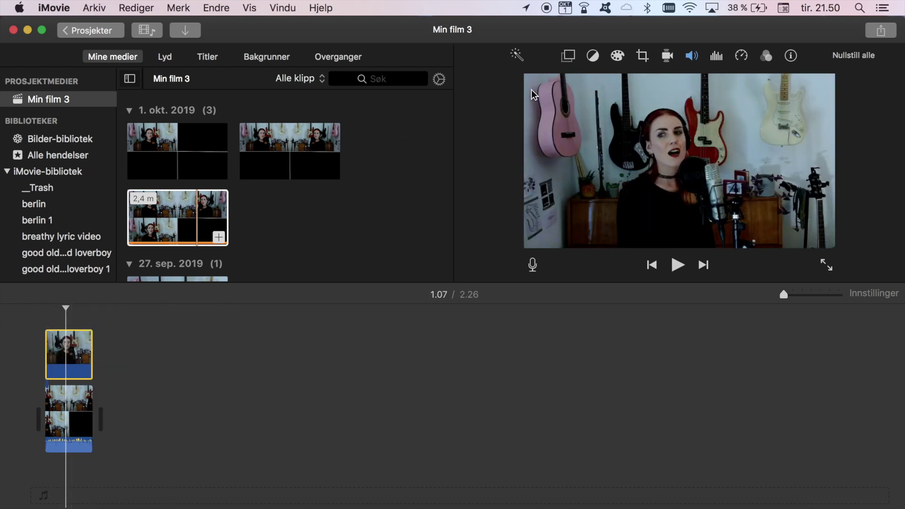
{"action": "left_click", "coordinate": [574, 54]}
{"action": "left_click", "coordinate": [533, 82]}
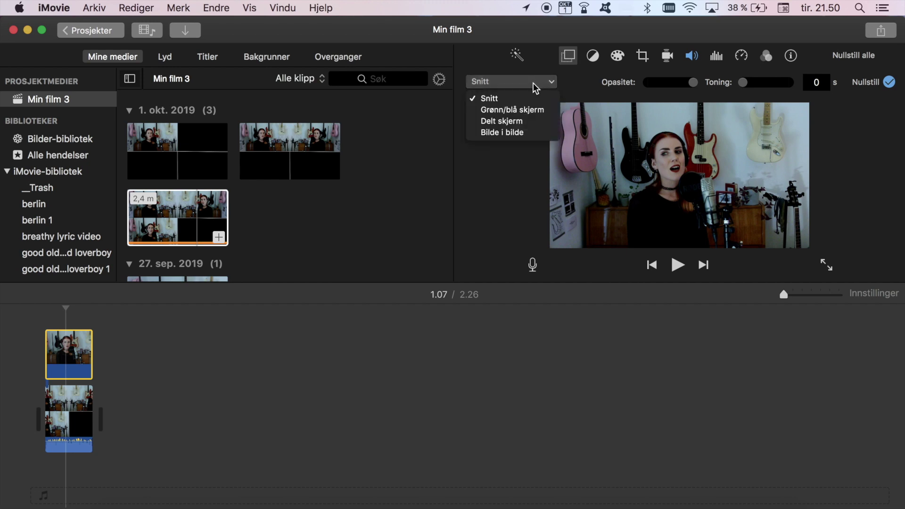
{"action": "left_click", "coordinate": [508, 130]}
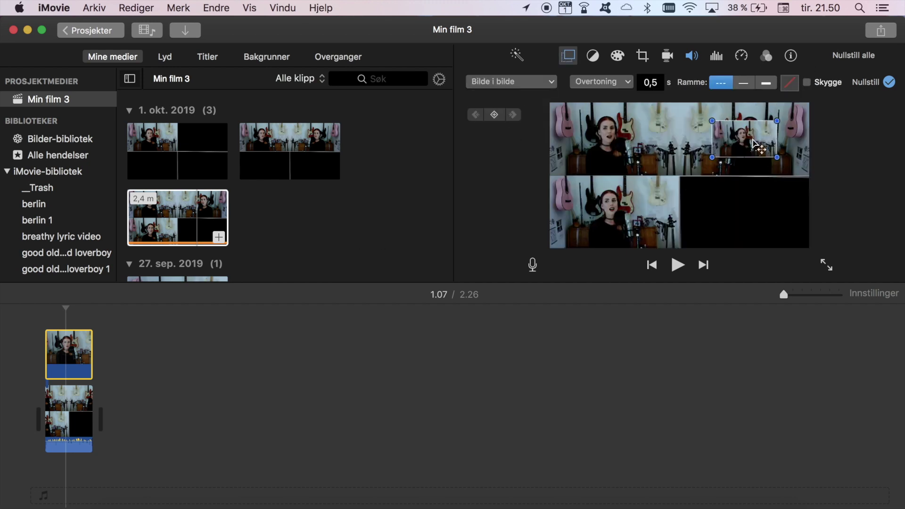
Move and resize the picture-in-picture inset to exactly fill the grid's bottom-right quadrant.
{"action": "left_click_drag", "start_coordinate": [753, 140], "coordinate": [786, 235]}
{"action": "left_click_drag", "start_coordinate": [744, 211], "coordinate": [682, 181]}
{"action": "left_click", "coordinate": [680, 339]}
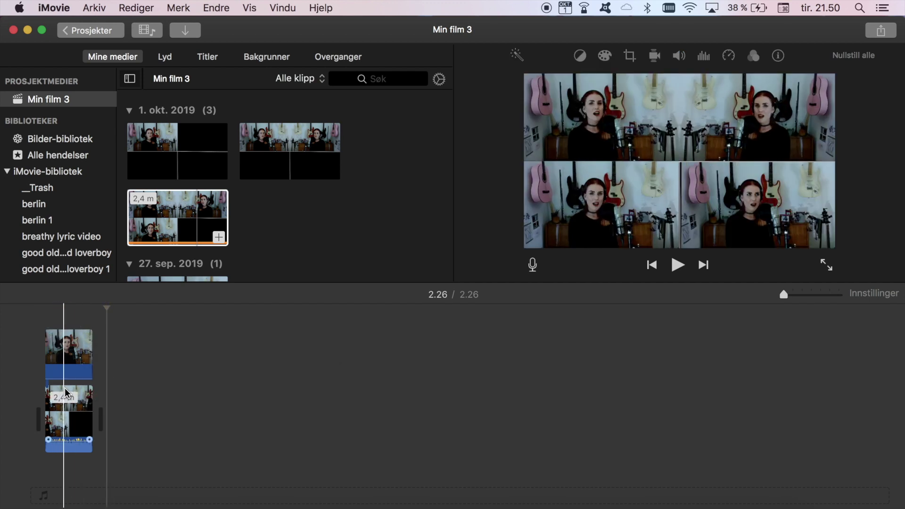
{"action": "left_click", "coordinate": [72, 350]}
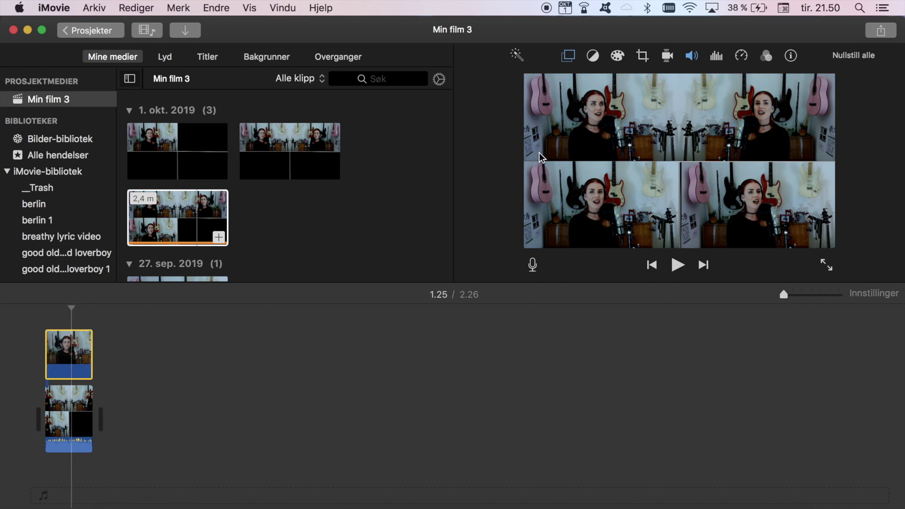
{"action": "left_click", "coordinate": [574, 57]}
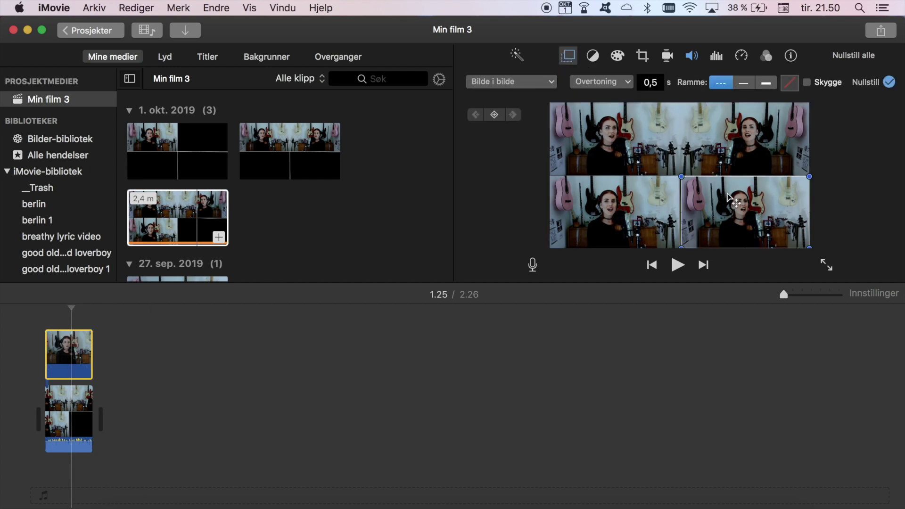
{"action": "left_click_drag", "start_coordinate": [724, 203], "coordinate": [724, 197]}
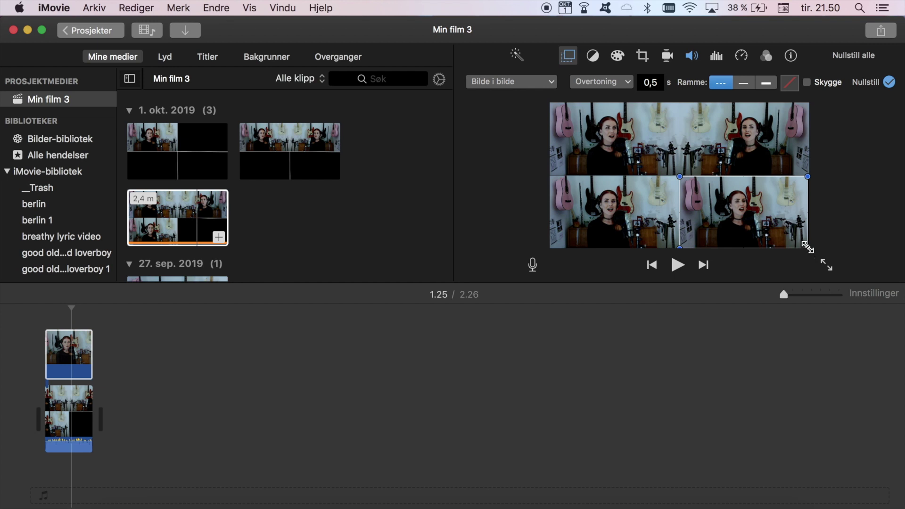
{"action": "left_click_drag", "start_coordinate": [807, 246], "coordinate": [809, 249]}
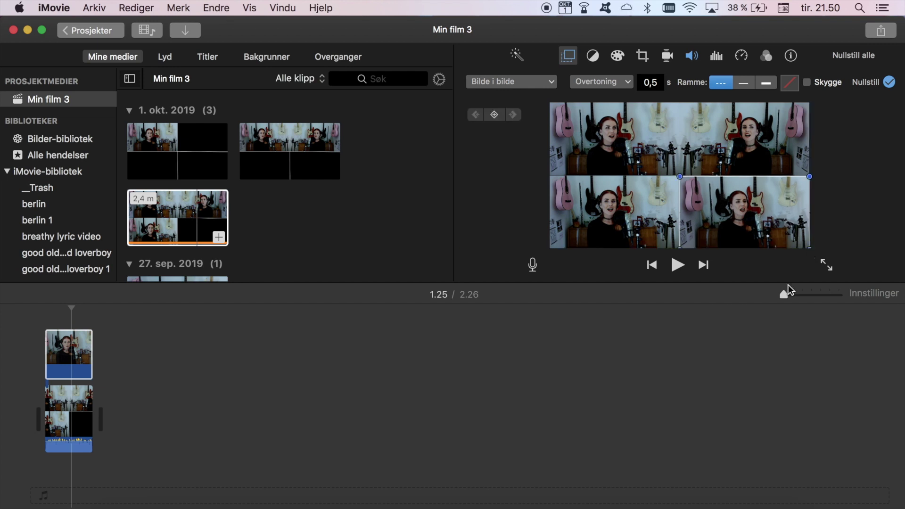
{"action": "left_click", "coordinate": [765, 343]}
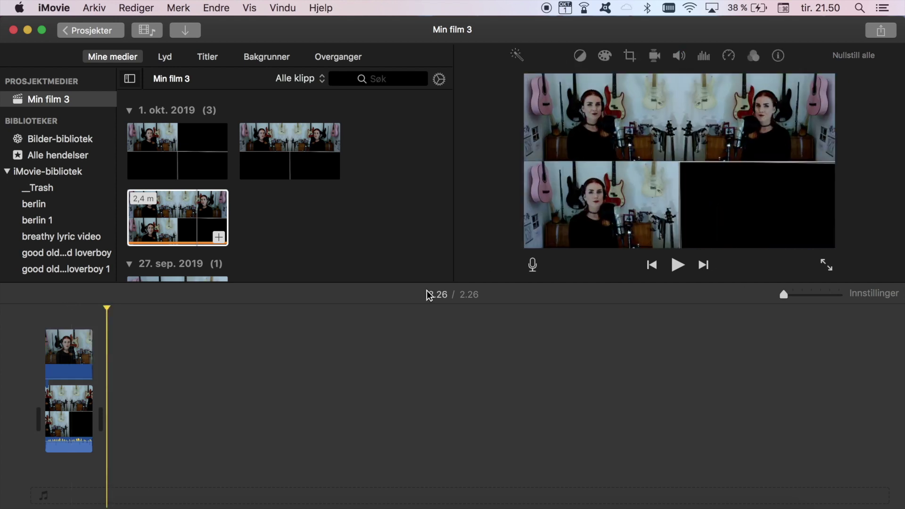
Mirror the bottom-right singer overlay with the Speilvendt clip filter.
{"action": "left_click", "coordinate": [77, 349]}
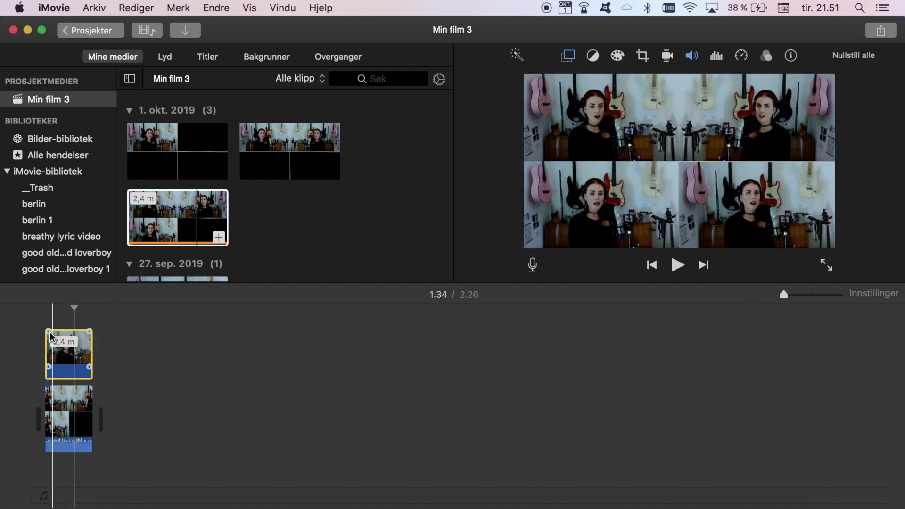
{"action": "left_click_drag", "start_coordinate": [33, 328], "coordinate": [24, 330]}
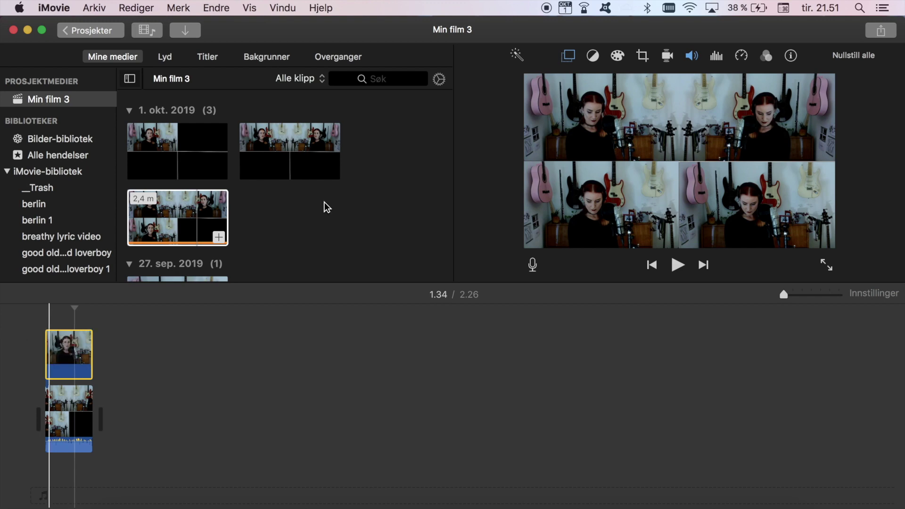
{"action": "left_click", "coordinate": [767, 60]}
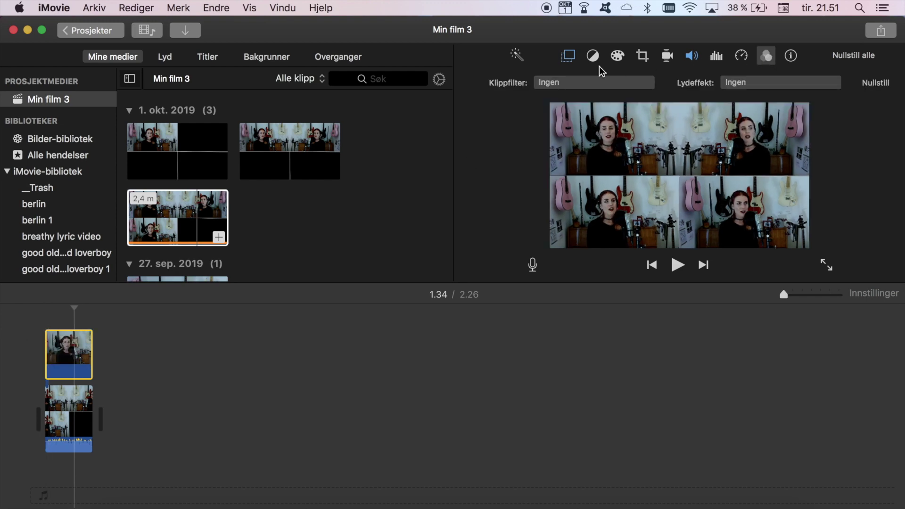
{"action": "left_click", "coordinate": [586, 82]}
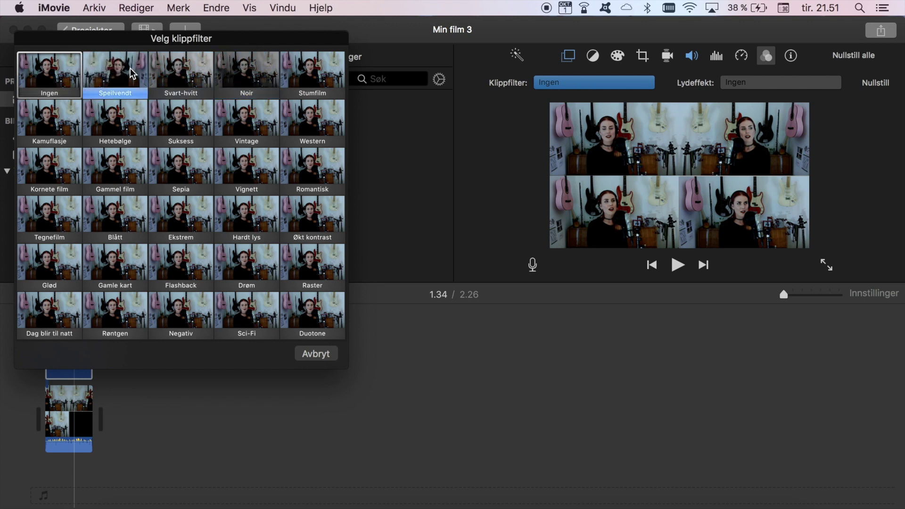
{"action": "left_click", "coordinate": [132, 73]}
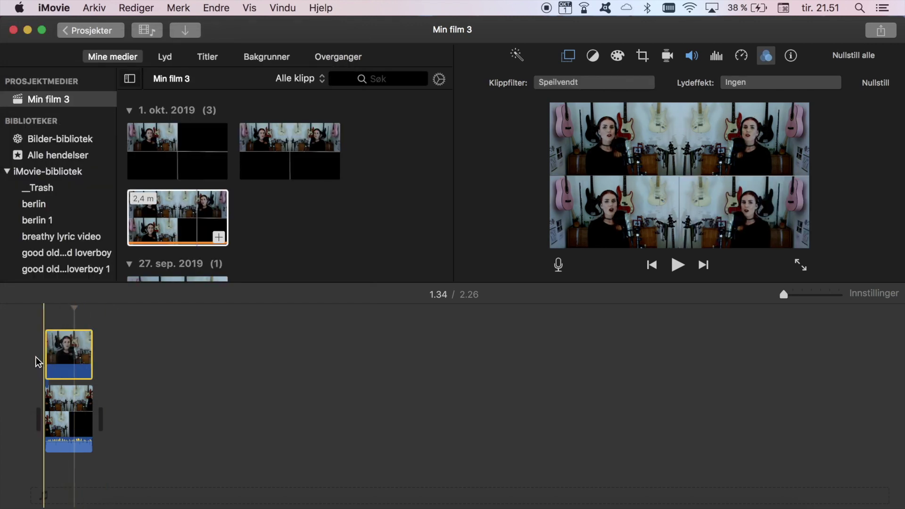
{"action": "key", "text": "Home"}
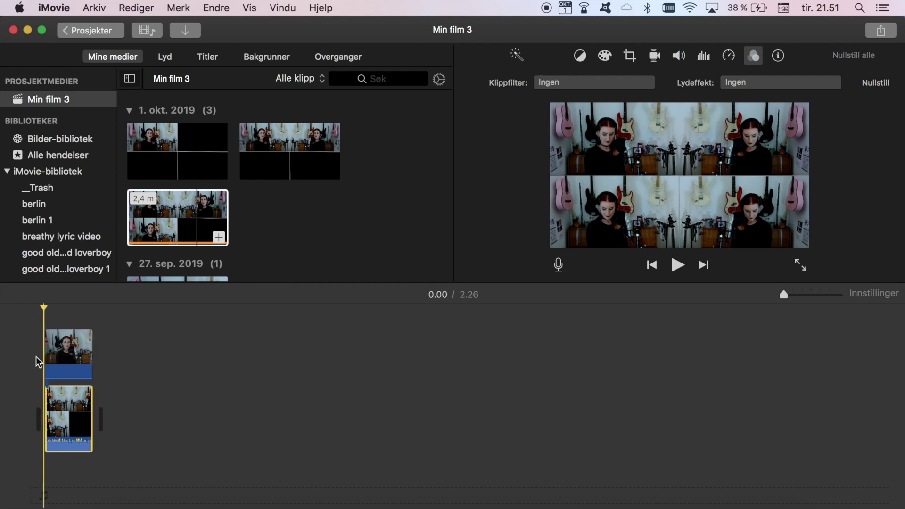
Play the combined four-quadrant video from the start to review the mirrored grid.
{"action": "key", "text": "space"}
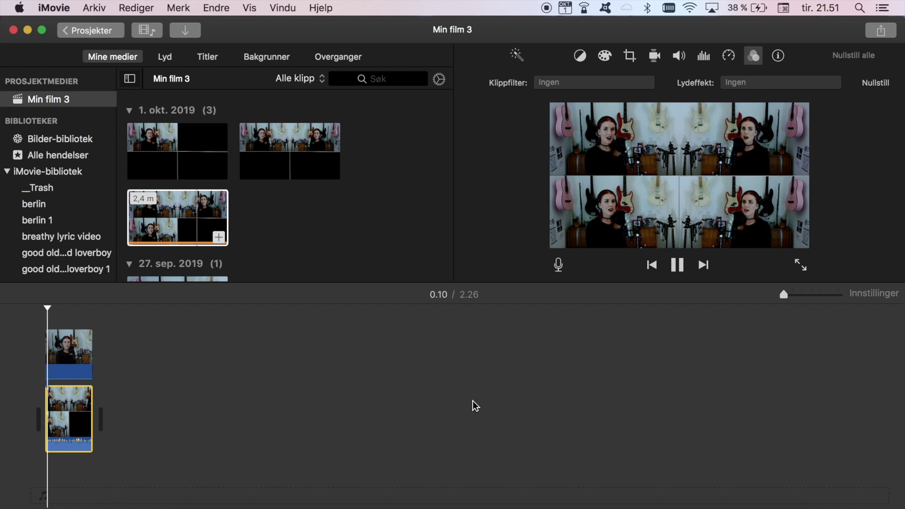
{"action": "left_click", "coordinate": [677, 265]}
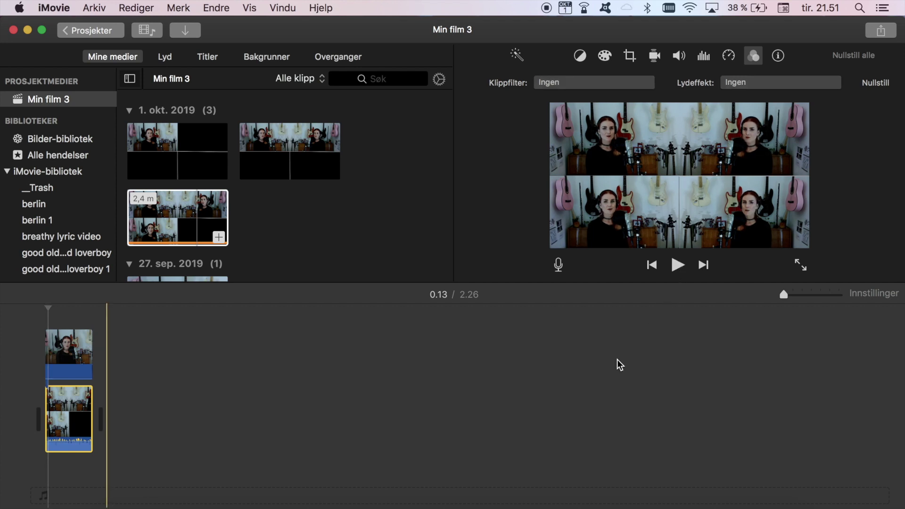
{"action": "left_click_drag", "start_coordinate": [783, 295], "coordinate": [793, 294]}
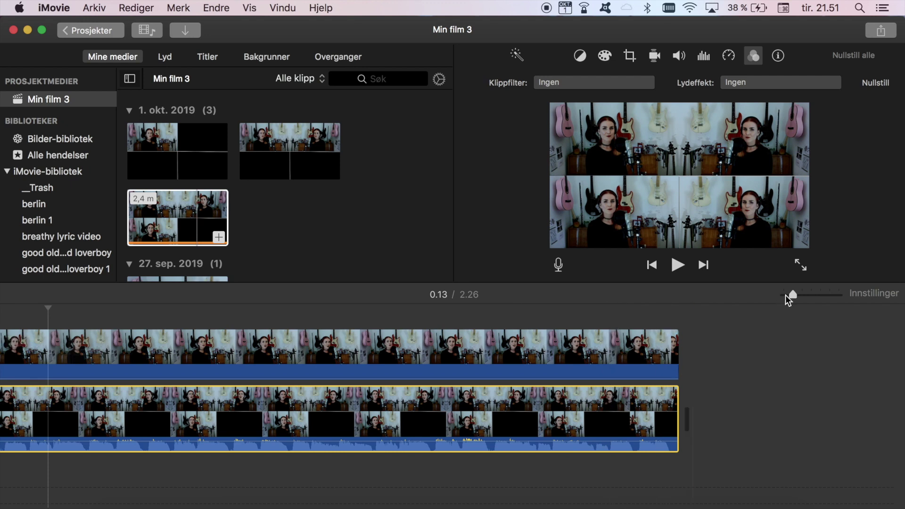
{"action": "left_click_drag", "start_coordinate": [786, 295], "coordinate": [776, 296]}
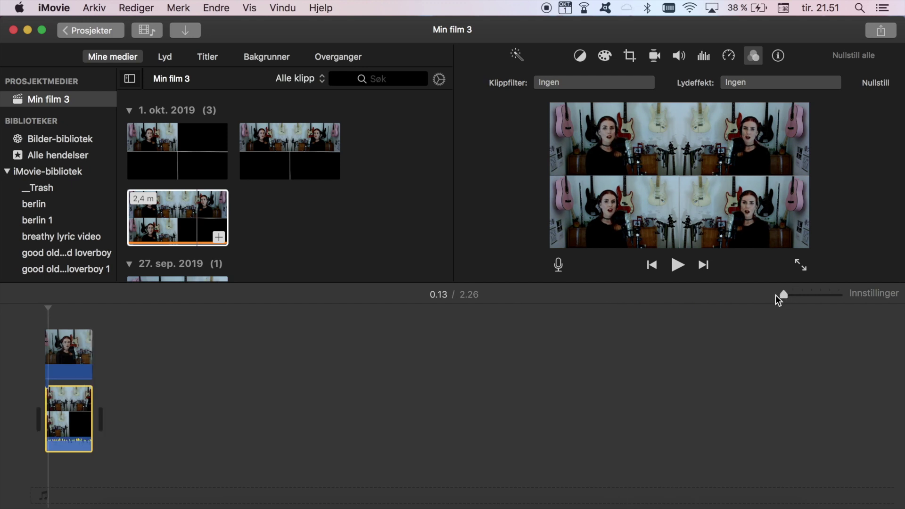
{"action": "left_click", "coordinate": [23, 342]}
{"action": "key", "text": "space"}
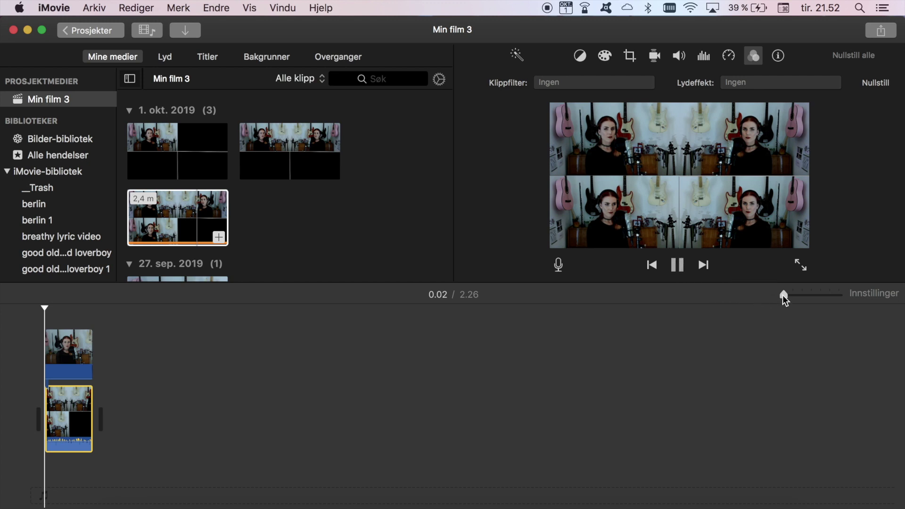
{"action": "key", "text": "space"}
Zoom the timeline in and select both the grid clip and the singer overlay.
{"action": "left_click_drag", "start_coordinate": [784, 295], "coordinate": [793, 295]}
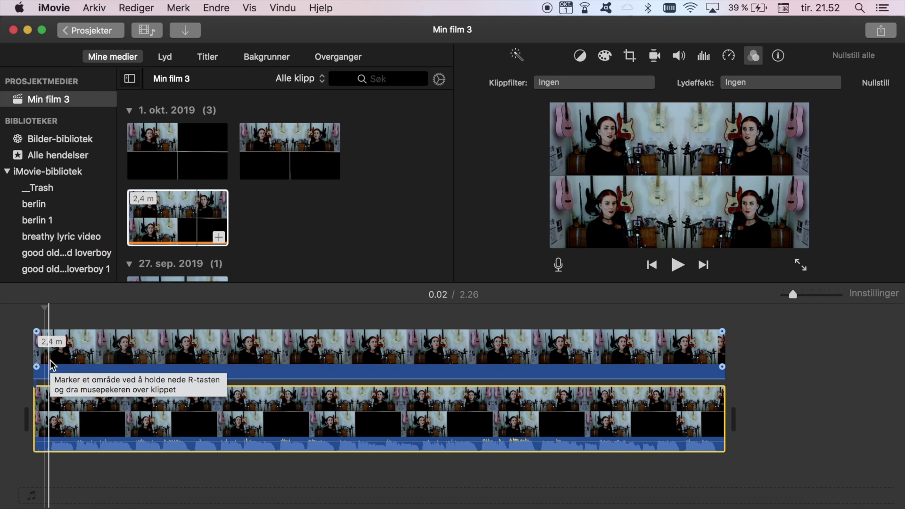
{"action": "left_click", "coordinate": [46, 360]}
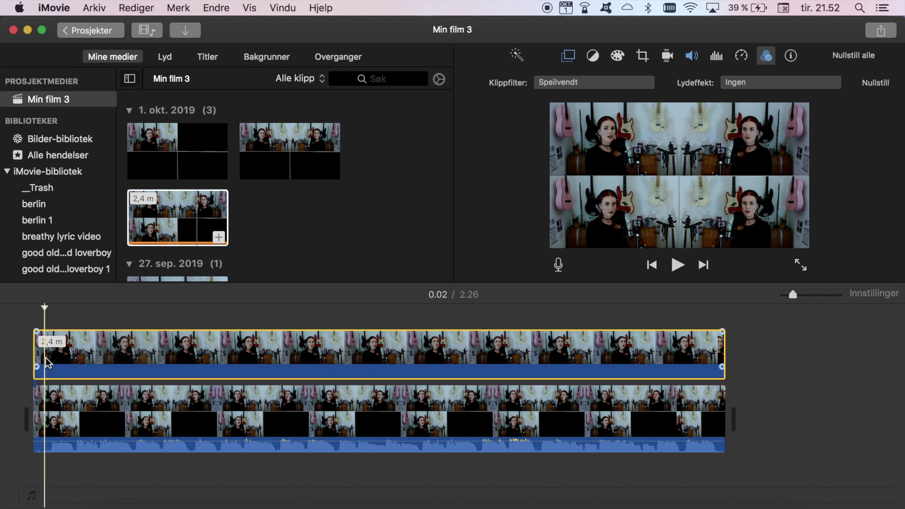
{"action": "left_click_drag", "start_coordinate": [19, 346], "coordinate": [84, 400]}
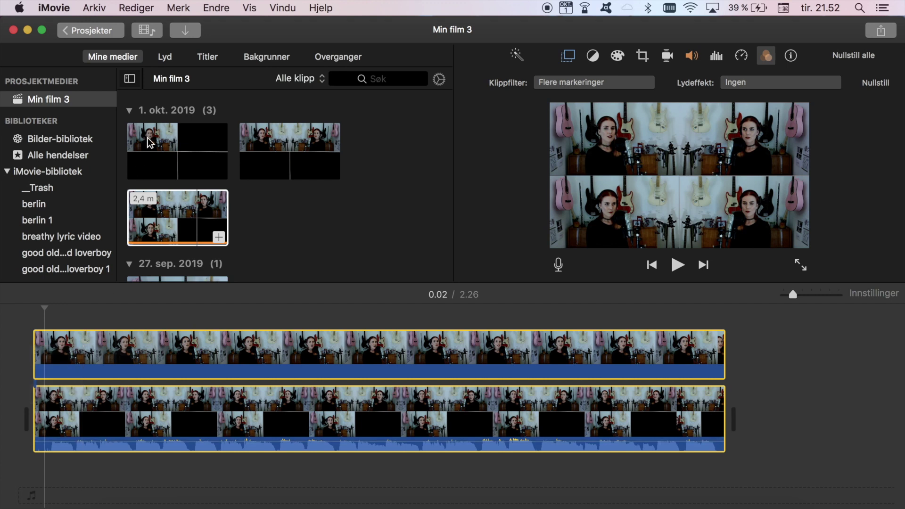